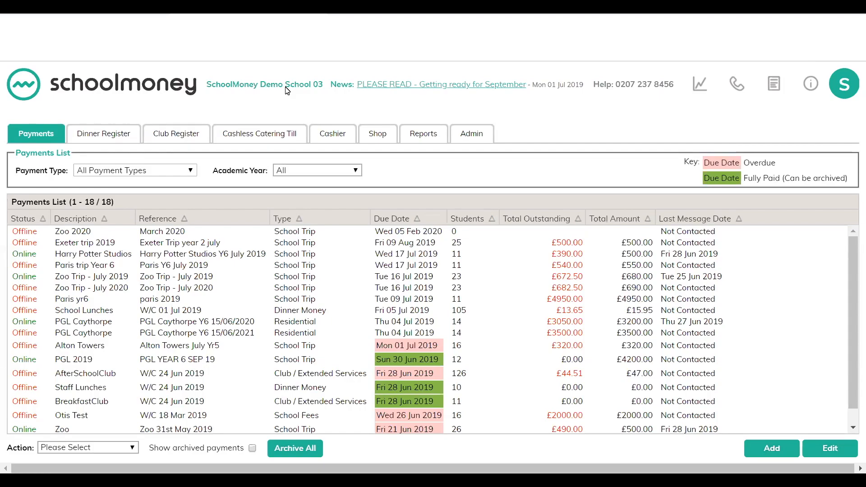
# Step: Open the School Lunches dinner register for the week starting 02 Sep 2019
pyautogui.click(93, 139)
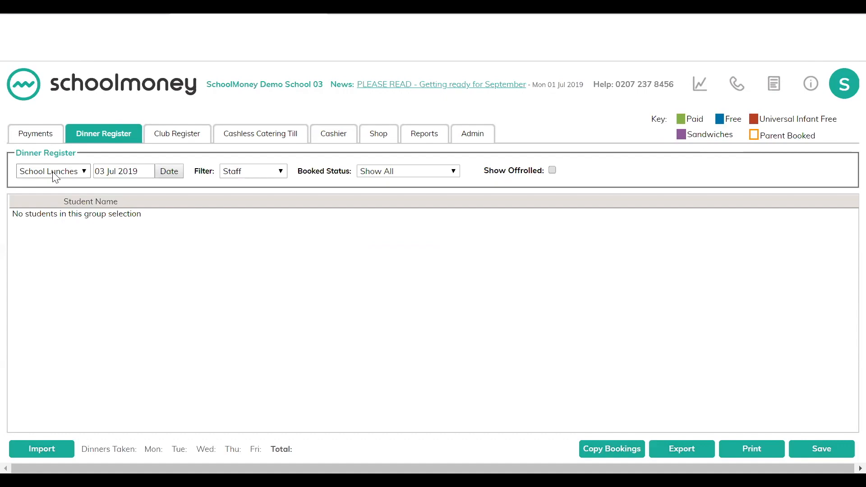
pyautogui.click(84, 176)
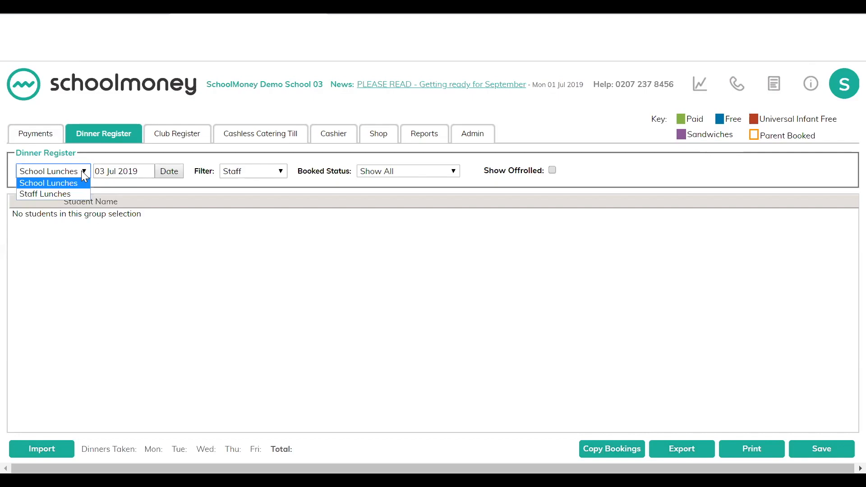
pyautogui.click(174, 175)
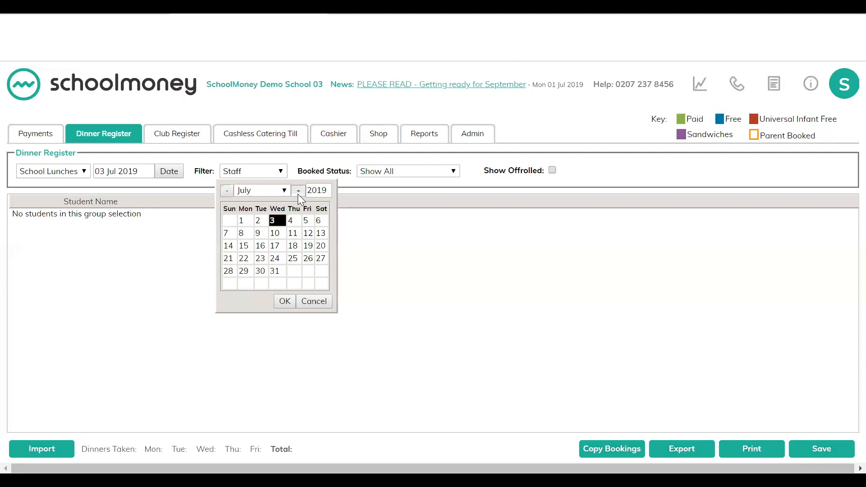
pyautogui.click(298, 192)
pyautogui.click(298, 191)
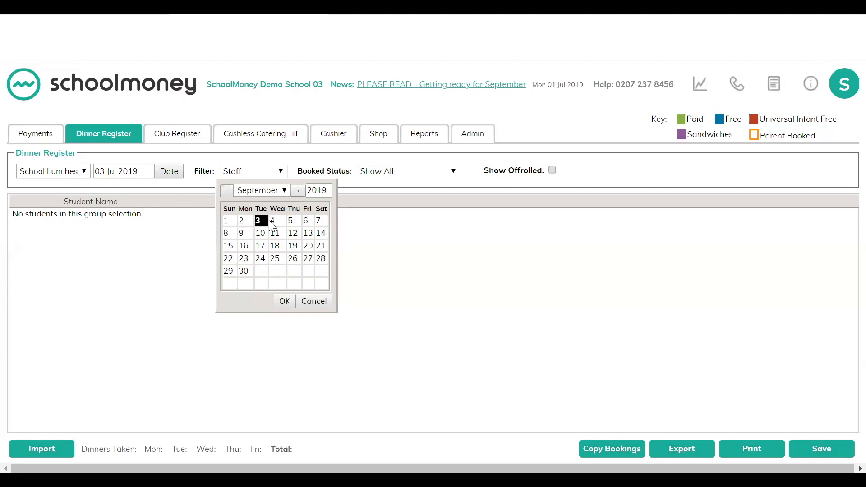
pyautogui.click(242, 221)
pyautogui.click(288, 296)
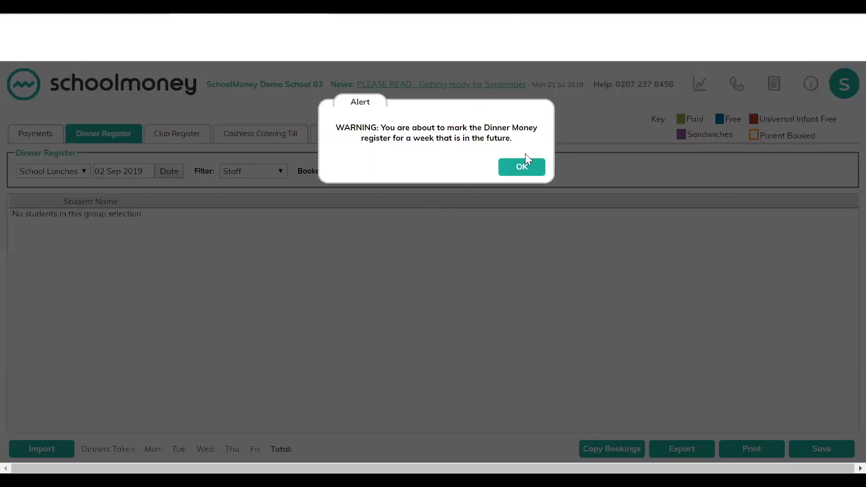
pyautogui.click(526, 171)
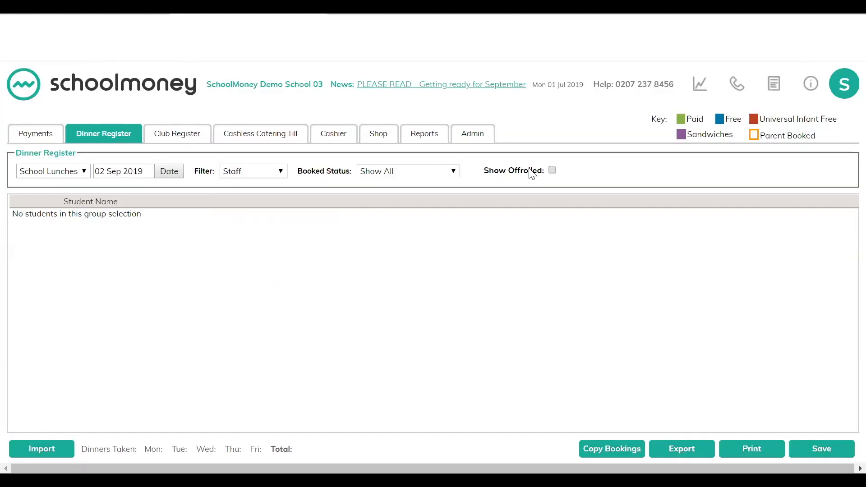
# Step: Set the register filter to All so every pupil is listed
pyautogui.click(282, 172)
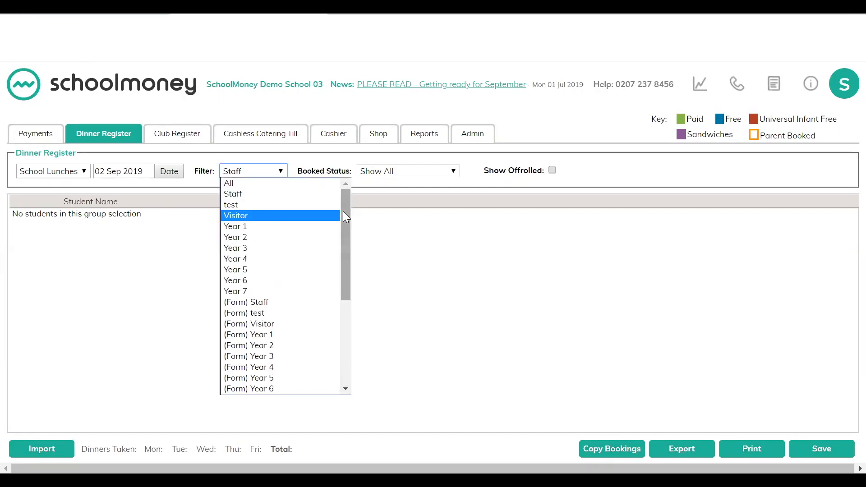
pyautogui.scroll(-2, 343, 299)
pyautogui.scroll(-4, 346, 304)
pyautogui.scroll(6, 344, 236)
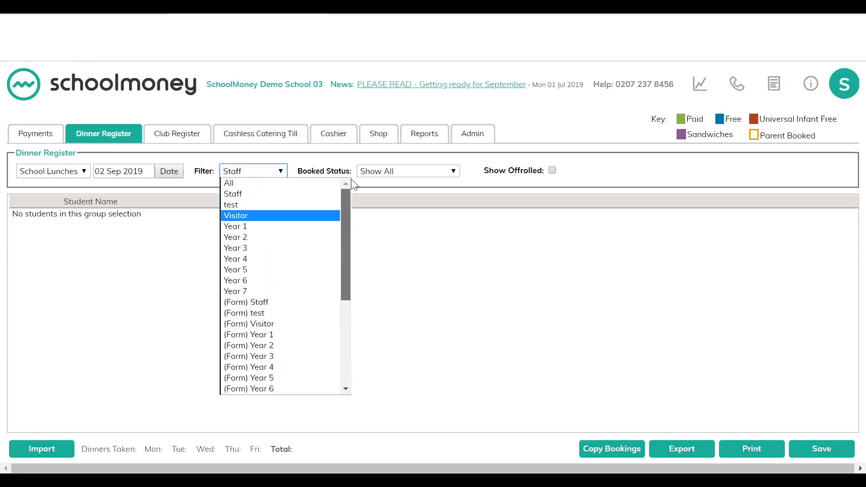
pyautogui.click(280, 172)
pyautogui.click(280, 172)
pyautogui.click(253, 181)
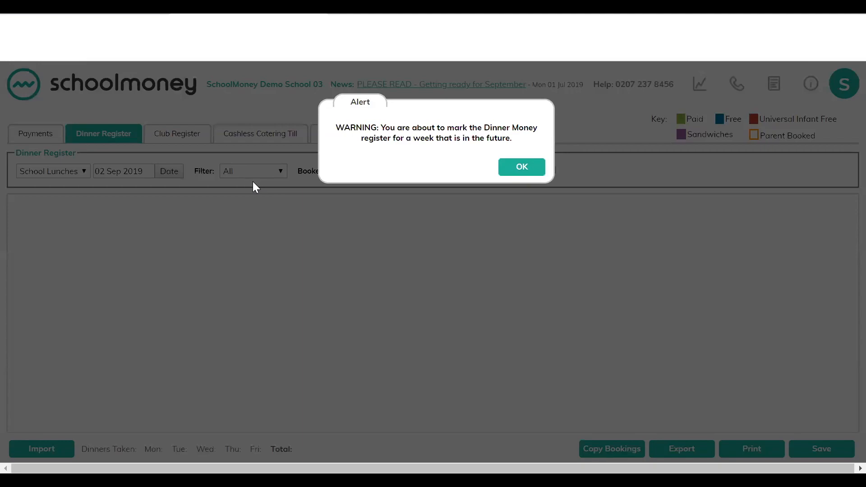
pyautogui.click(523, 168)
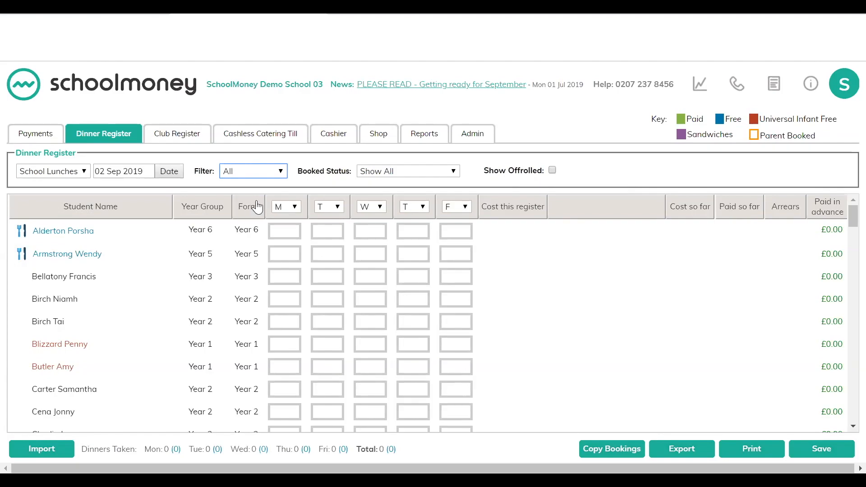
# Step: Mark Monday as a holiday for all pupils and save the register
pyautogui.click(294, 208)
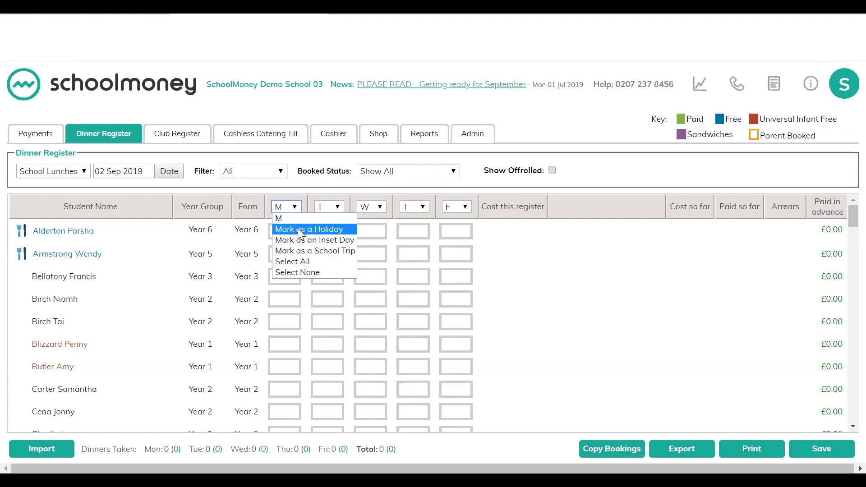
pyautogui.click(299, 229)
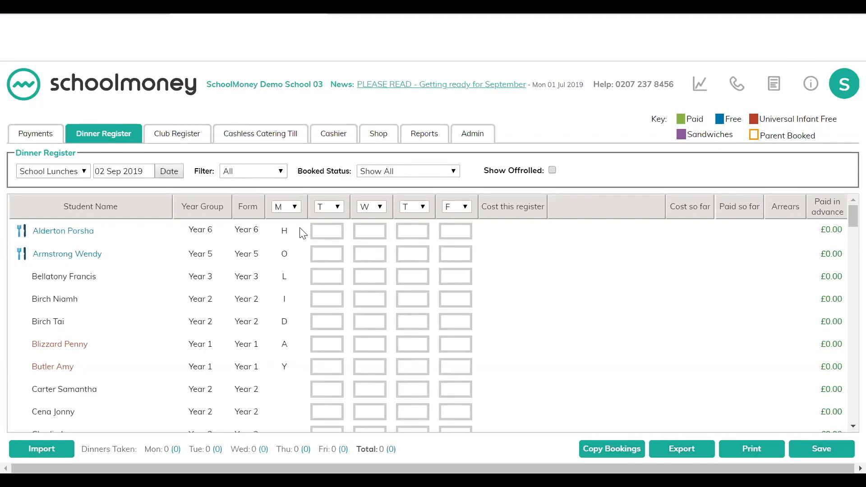
pyautogui.click(817, 450)
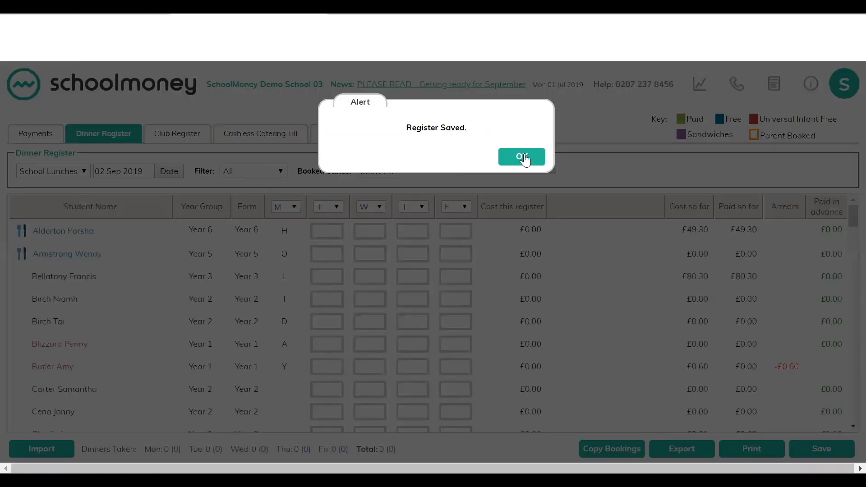
pyautogui.click(523, 158)
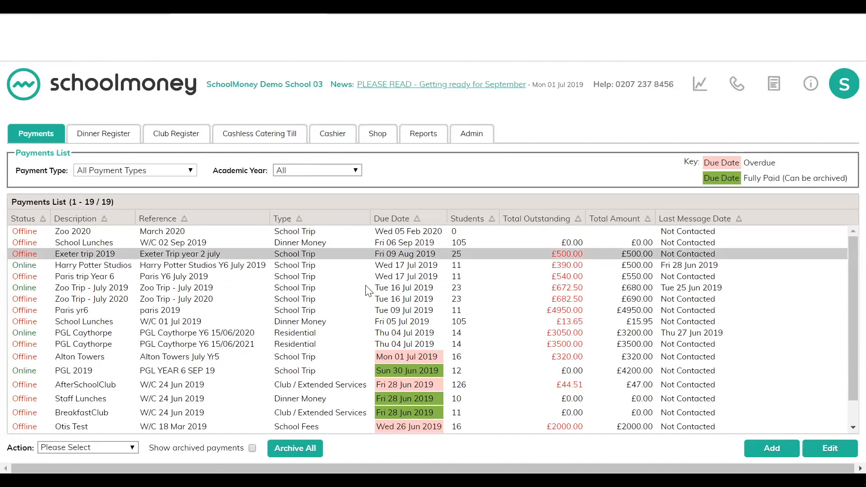
# Step: Filter payments to Dinner Money and open the School Lunches payment for W/C 02 Sep 2019
pyautogui.click(152, 172)
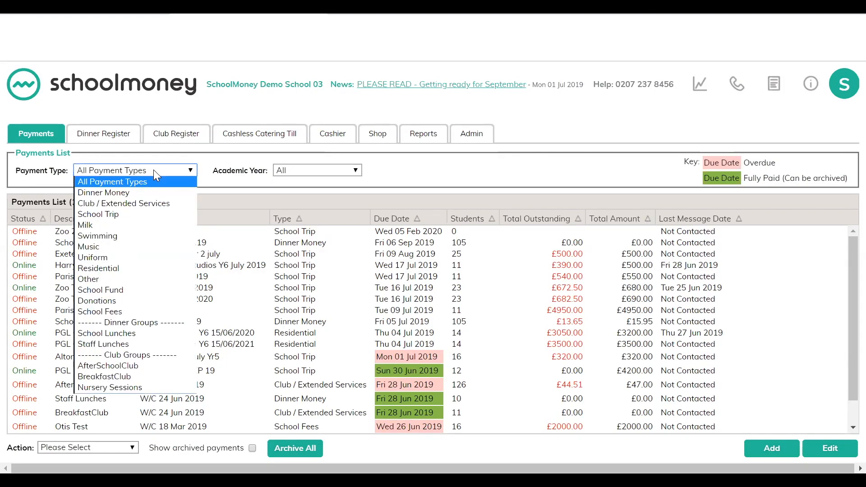
pyautogui.click(126, 193)
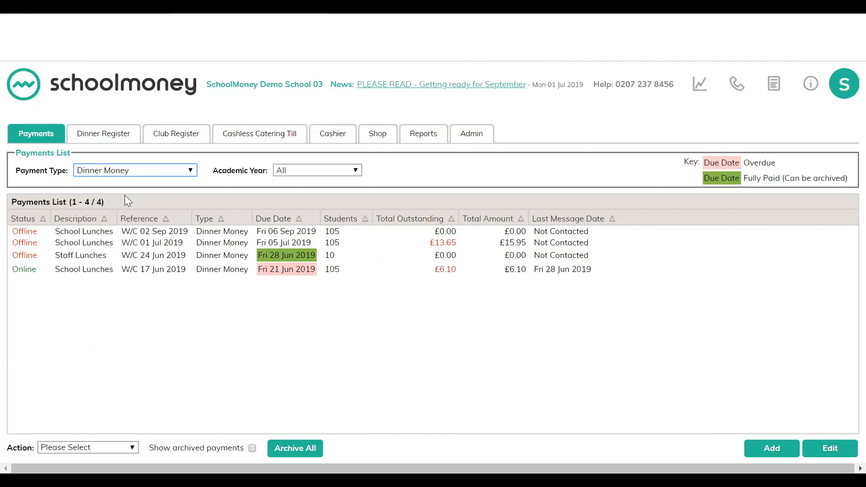
pyautogui.click(81, 229)
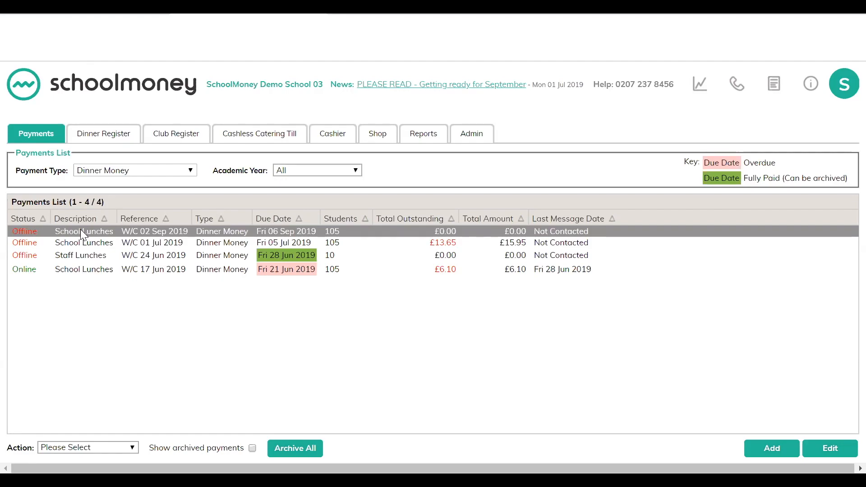
pyautogui.doubleClick(81, 232)
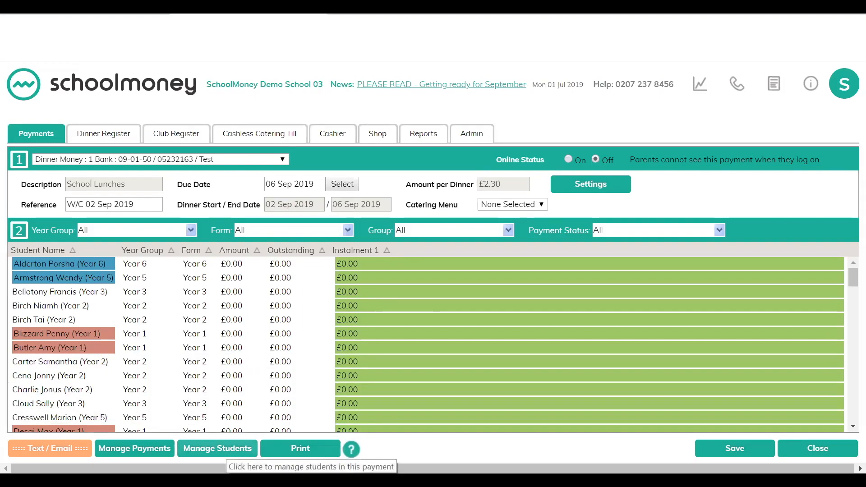
# Step: Manage the payment's students, filter to Year 6, and remove two Year 6 pupils from the payment
pyautogui.click(217, 448)
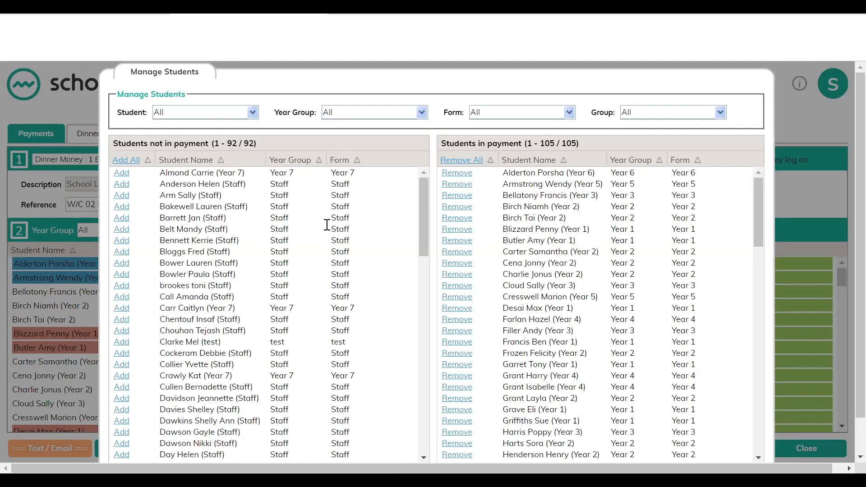
pyautogui.click(422, 112)
pyautogui.moveTo(423, 144); pyautogui.dragTo(423, 181)
pyautogui.click(354, 165)
pyautogui.click(460, 196)
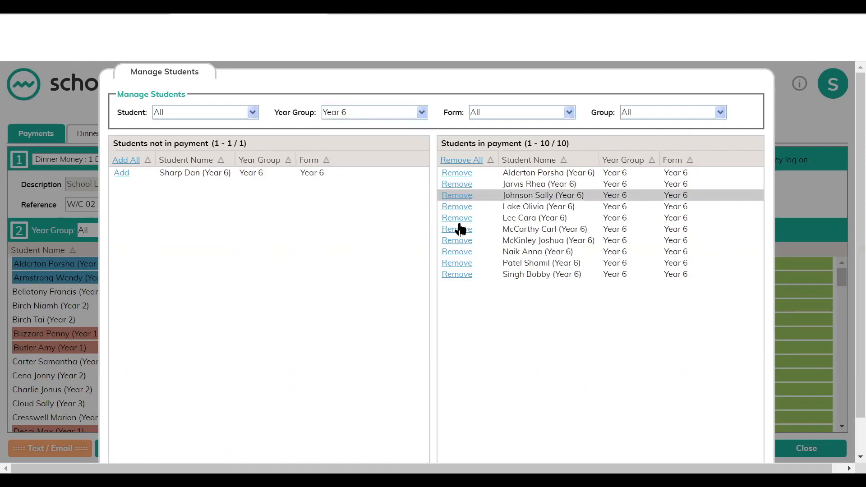
pyautogui.click(456, 252)
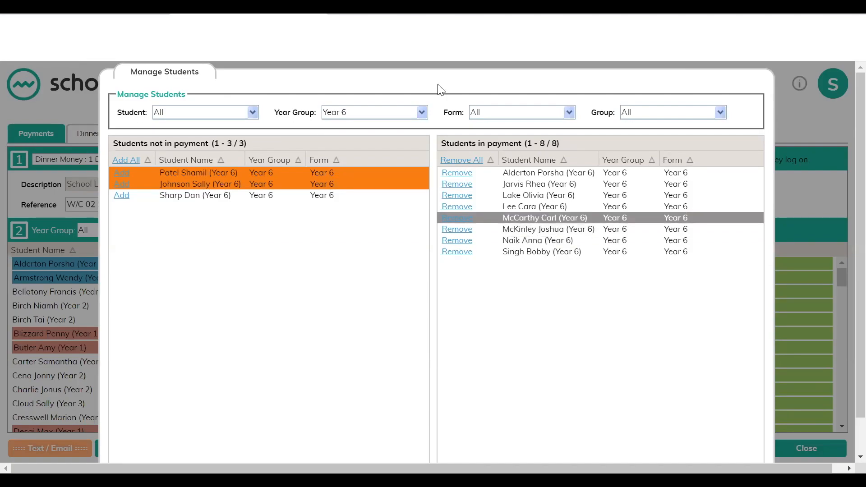
# Step: Widen the student year group filter to all year groups
pyautogui.click(422, 112)
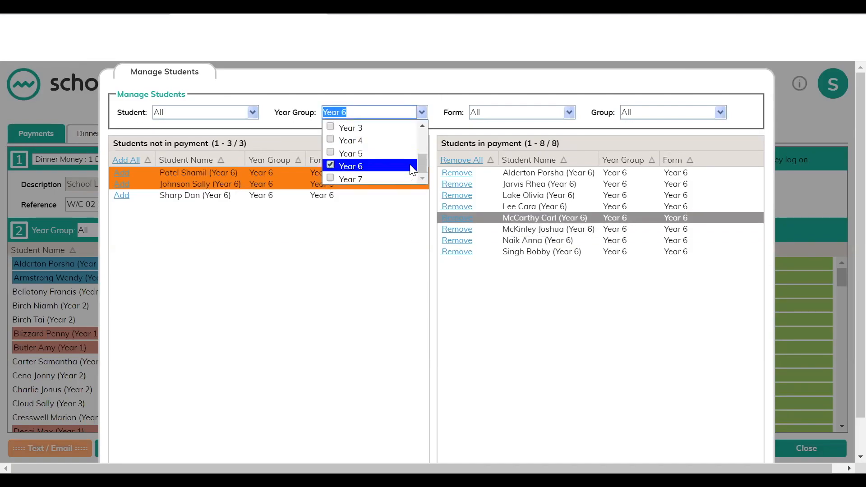
pyautogui.scroll(3, 420, 148)
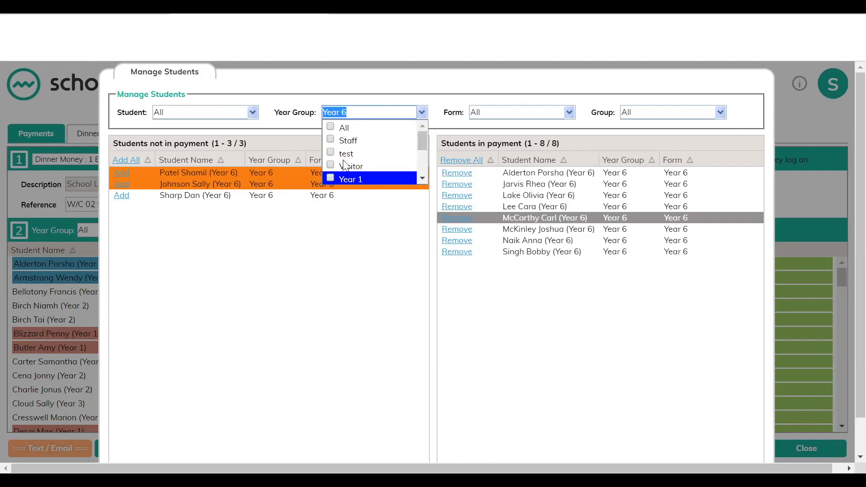
pyautogui.click(329, 178)
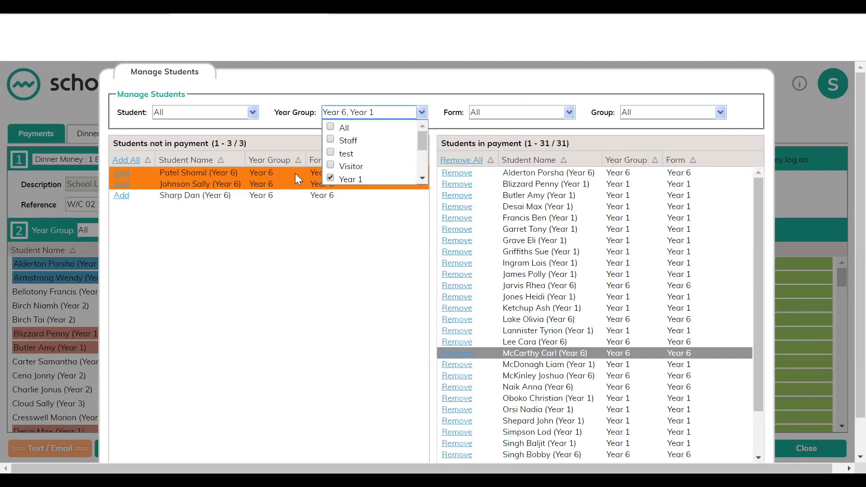
pyautogui.press('Up')
pyautogui.press('Up')
pyautogui.press('Up')
pyautogui.press('Up')
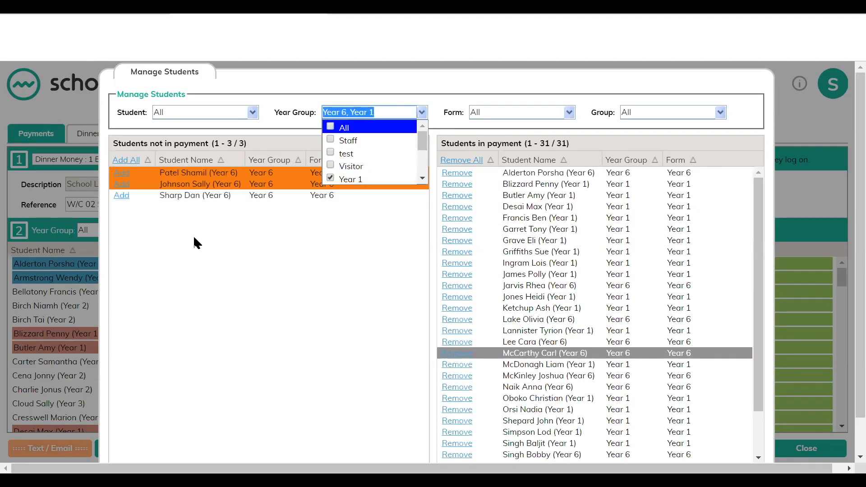
pyautogui.press('space')
# Step: Add a staff member to the payment and remove them again
pyautogui.click(122, 284)
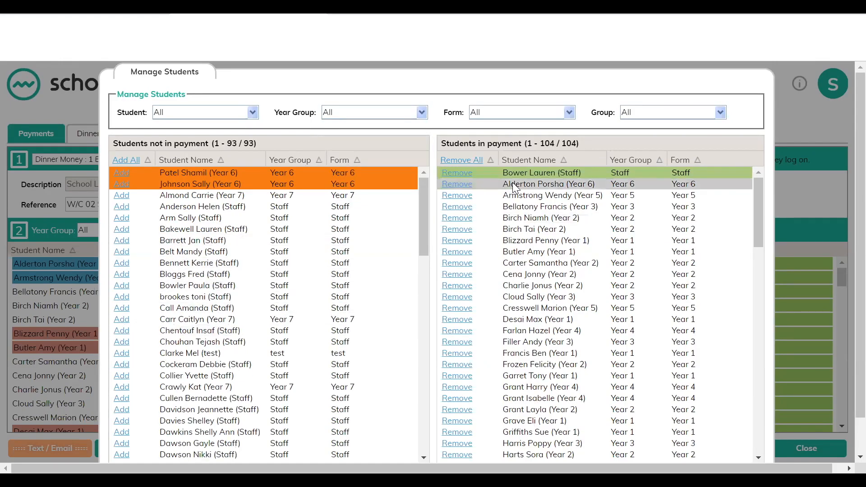
pyautogui.click(457, 172)
# Step: Save the changes to the payment's student list
pyautogui.scroll(-4, 757, 341)
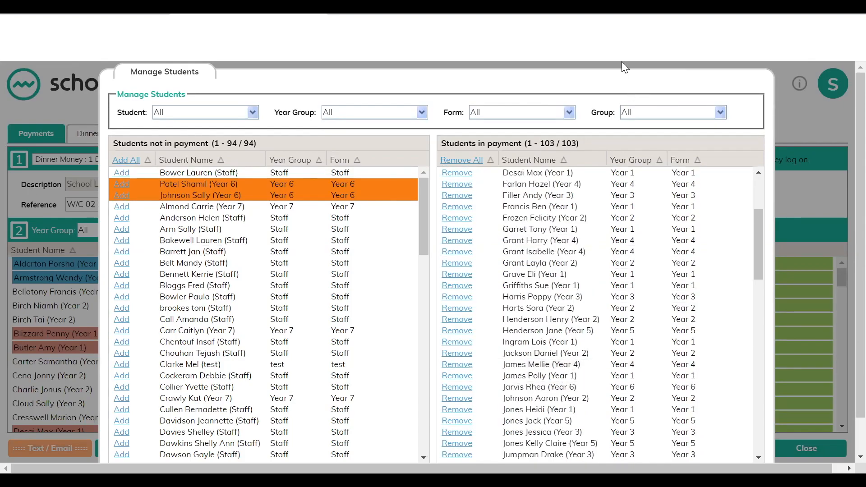
pyautogui.scroll(-1, 621, 61)
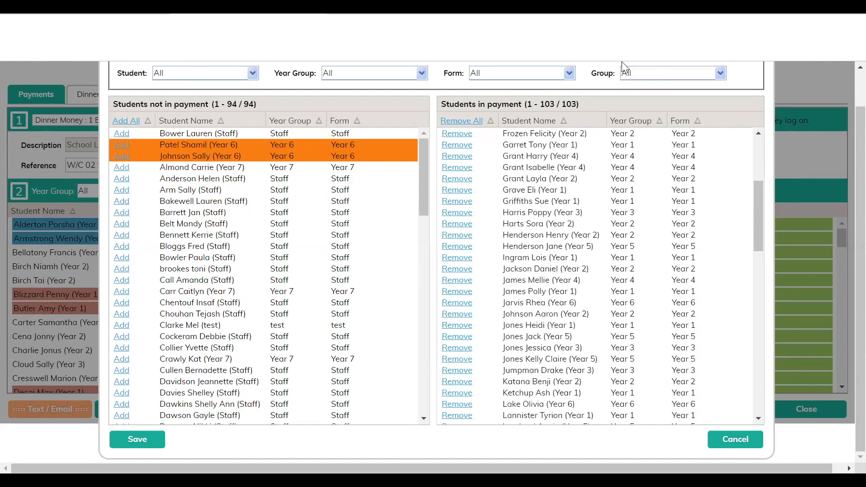
pyautogui.click(137, 439)
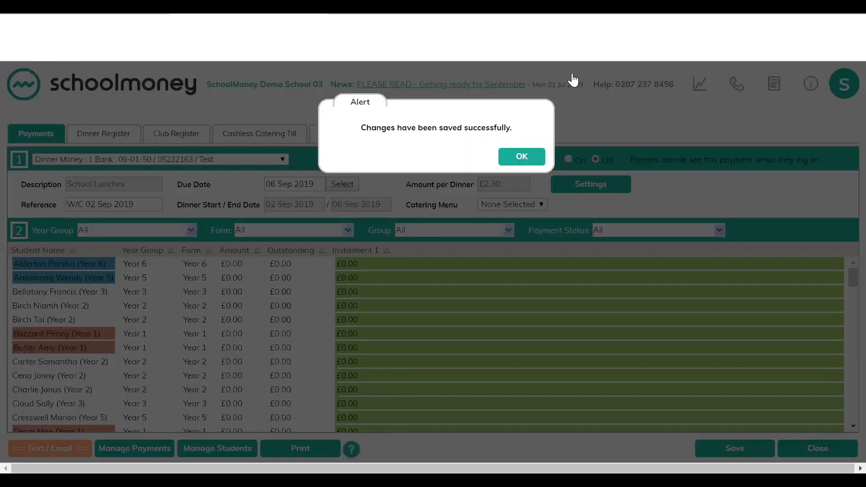
pyautogui.click(524, 155)
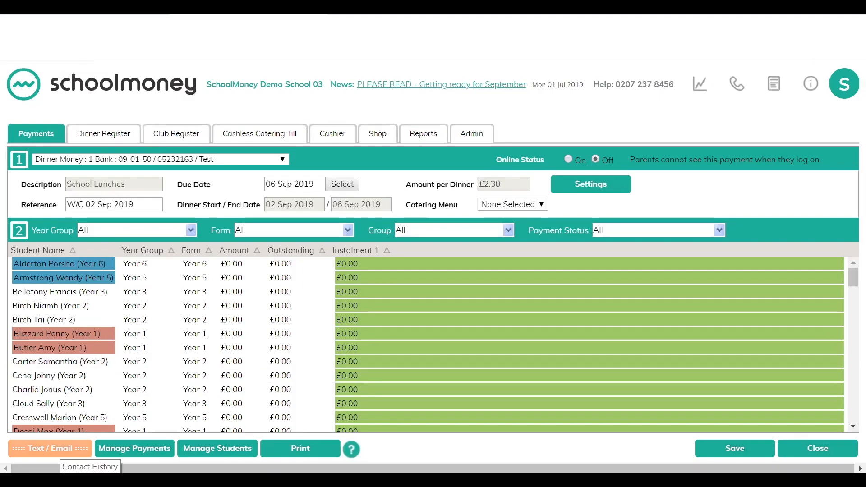
# Step: Try to open text/email messaging for the payment
pyautogui.click(50, 448)
pyautogui.click(521, 168)
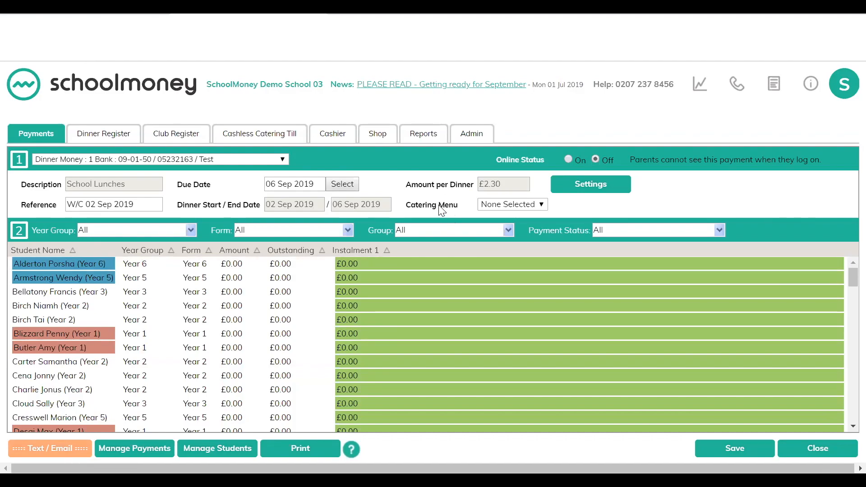
# Step: Set the payment's catering menu to Menu 1 and save the payment
pyautogui.click(526, 209)
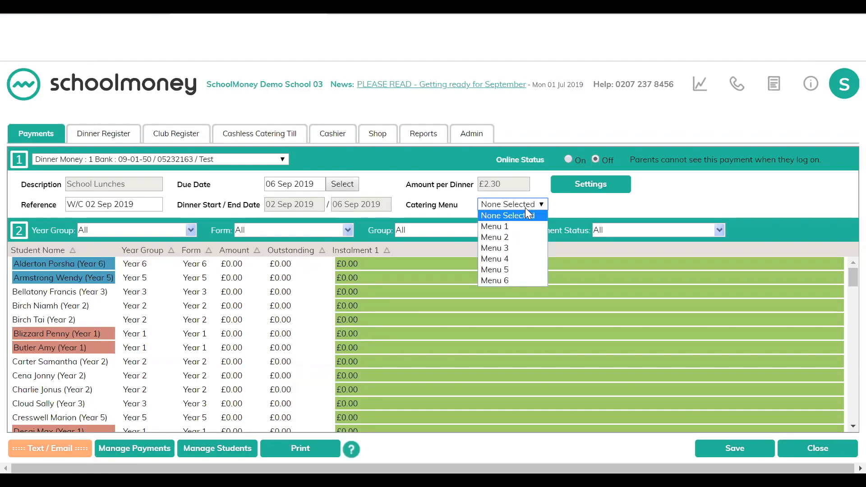
pyautogui.click(504, 223)
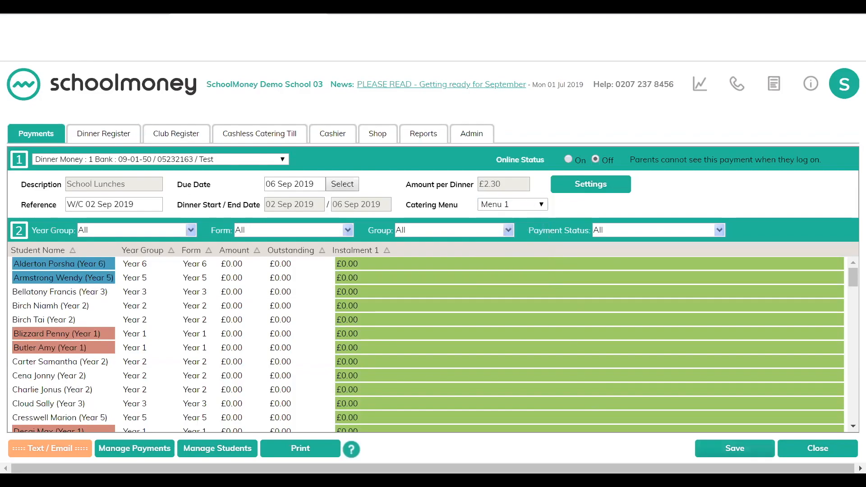
pyautogui.click(708, 448)
pyautogui.click(518, 174)
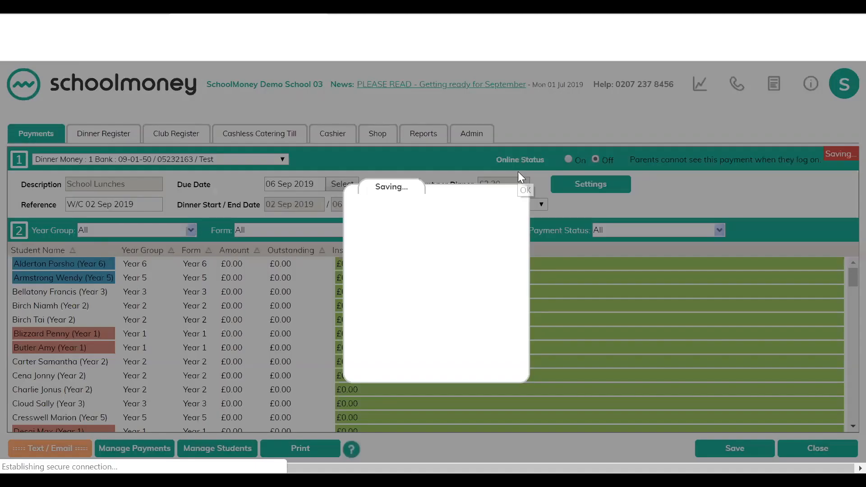
pyautogui.click(522, 157)
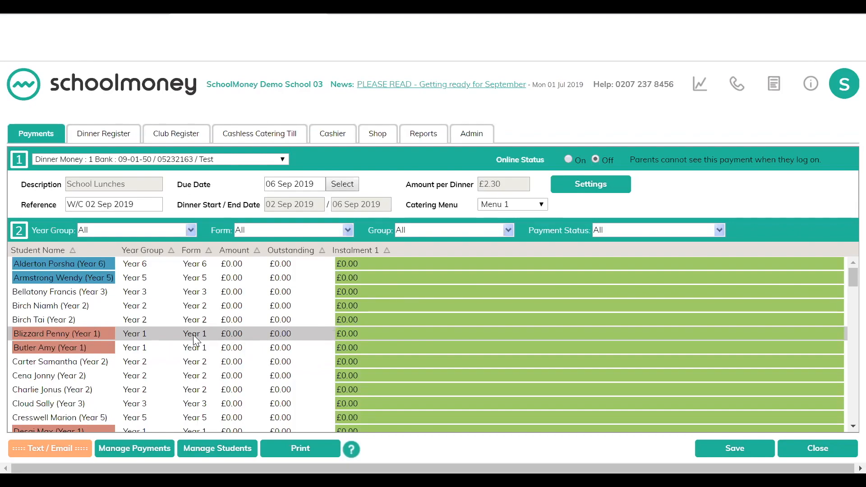
# Step: Close the payment and open the School Lunches dinner register showing all pupils instead of staff
pyautogui.click(808, 449)
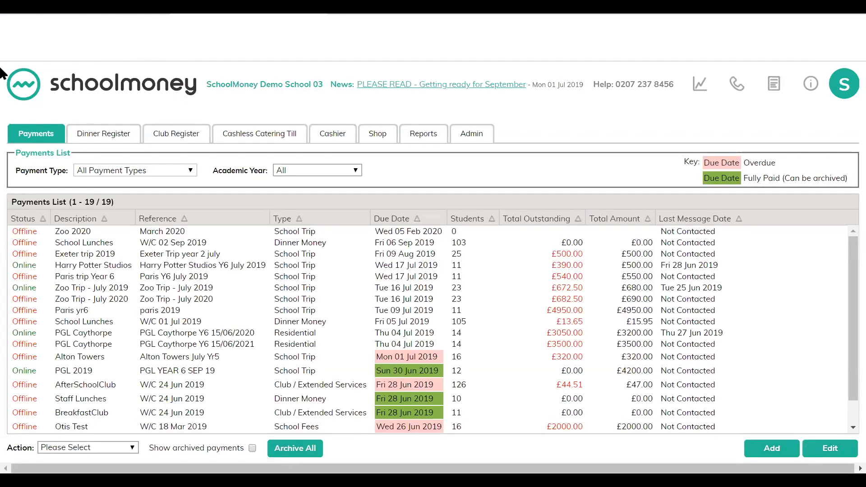
pyautogui.click(112, 134)
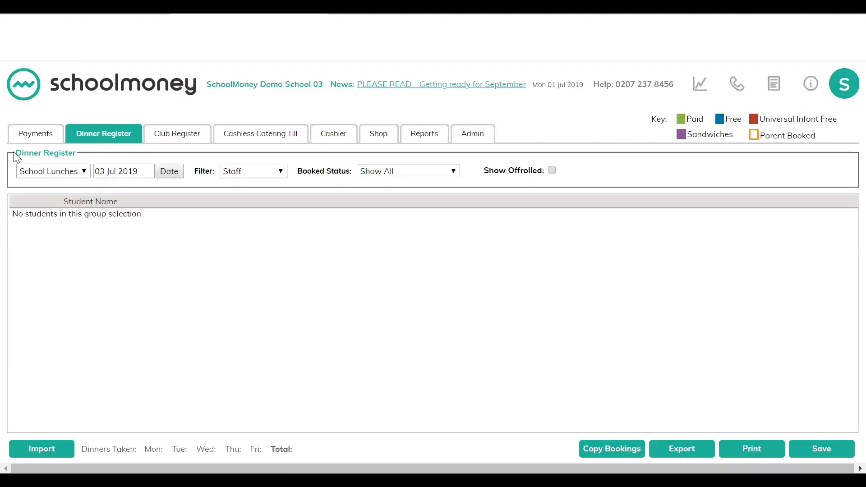
pyautogui.click(84, 176)
pyautogui.click(199, 182)
pyautogui.click(257, 174)
pyautogui.click(238, 180)
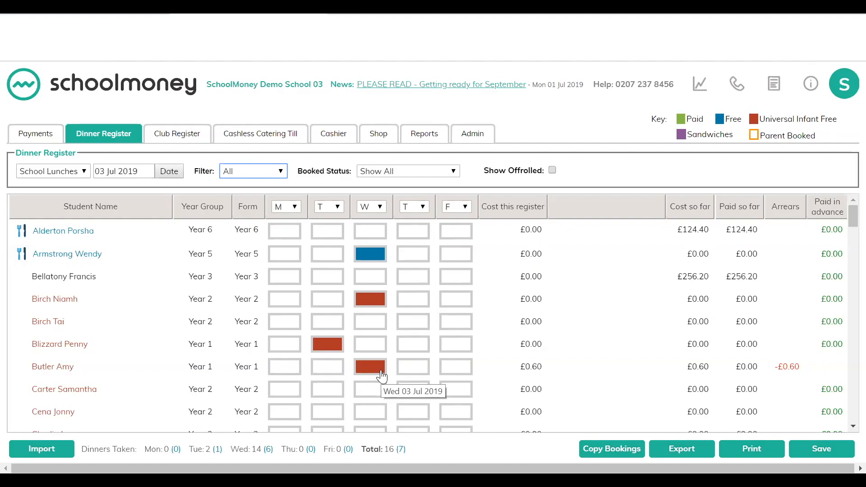
# Step: Toggle Monday dinner bookings for several pupils, leaving meals booked for the fourth and fifth pupils, and save the register
pyautogui.click(284, 278)
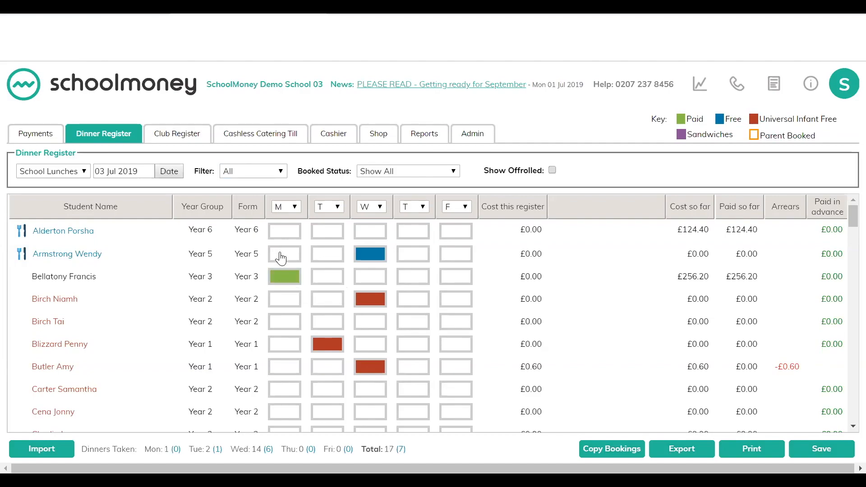
pyautogui.click(282, 259)
pyautogui.click(290, 304)
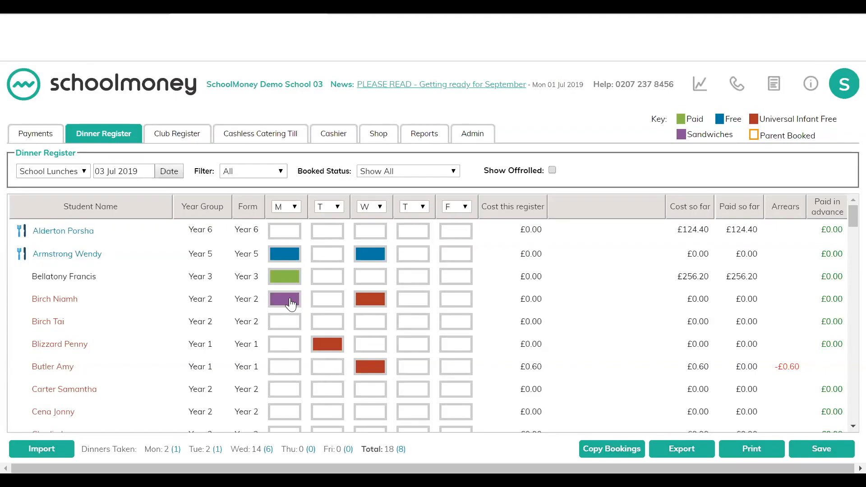
pyautogui.click(287, 255)
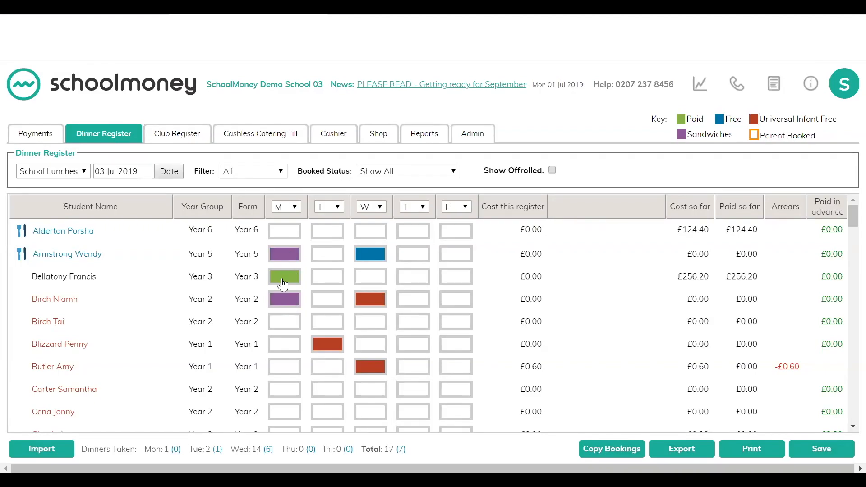
pyautogui.click(284, 279)
pyautogui.click(284, 278)
pyautogui.click(288, 255)
pyautogui.click(280, 302)
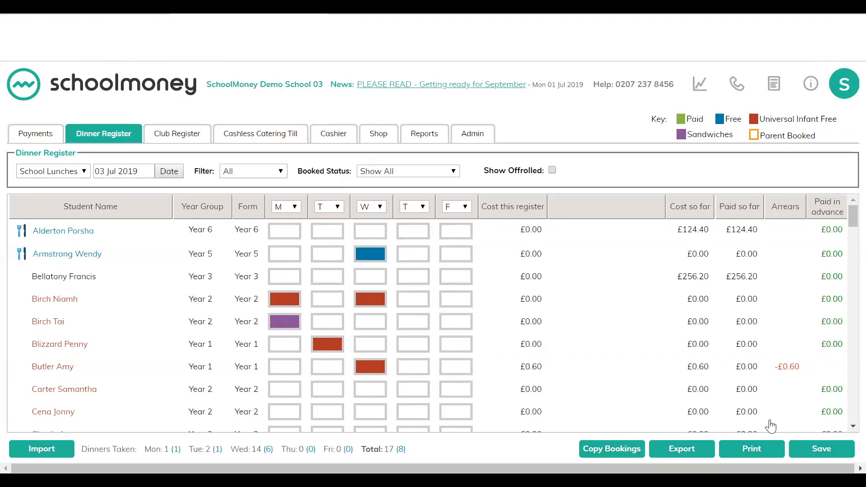
pyautogui.click(821, 448)
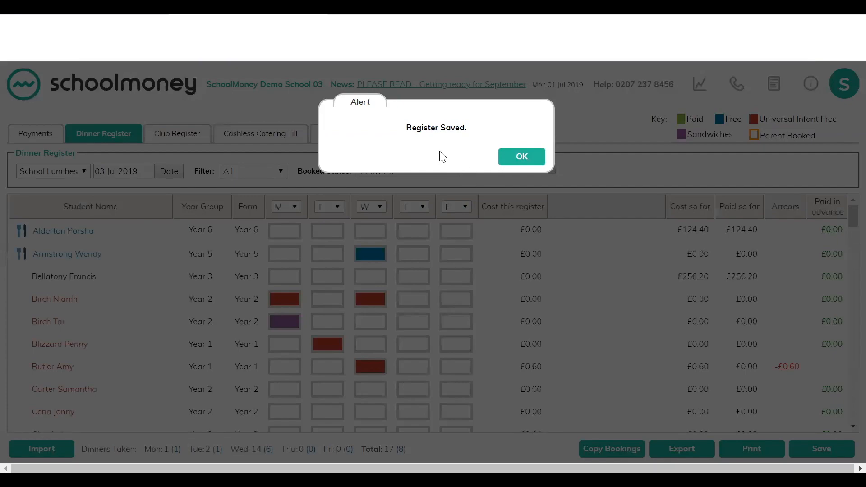
pyautogui.click(521, 158)
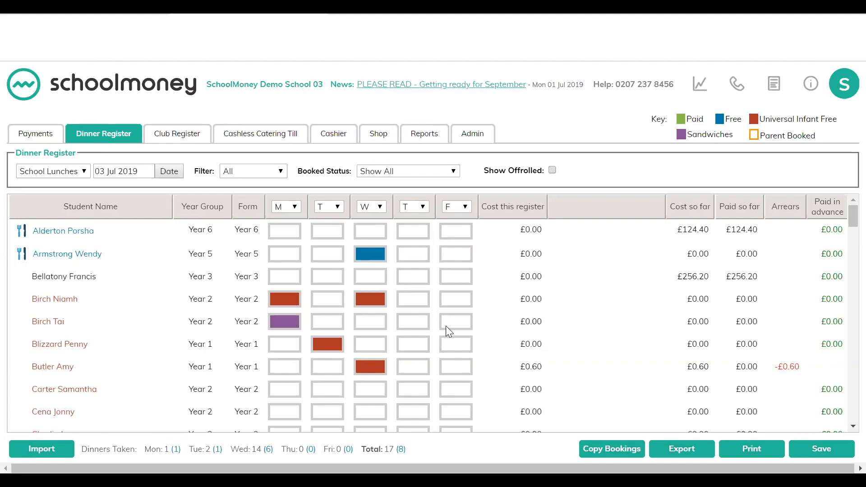
# Step: Book dinners for every pupil on Friday using the Select All option for that day
pyautogui.click(461, 206)
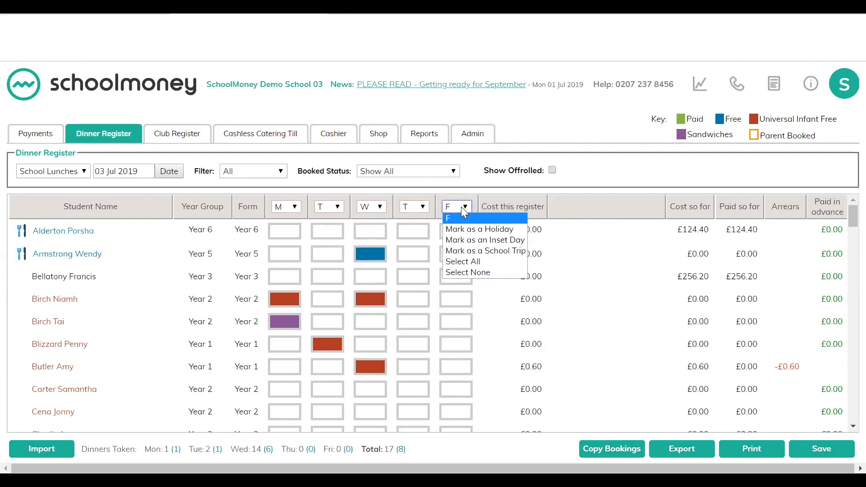
pyautogui.click(465, 261)
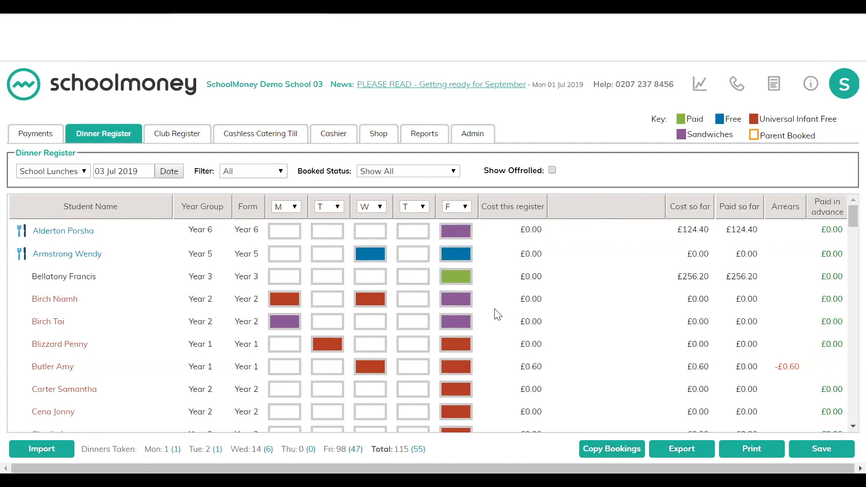
pyautogui.scroll(-1, 496, 313)
pyautogui.scroll(-3, 496, 313)
pyautogui.scroll(4, 496, 313)
# Step: Adjust individual Friday bookings, switching some to sandwiches and clearing one, and save the register
pyautogui.click(455, 258)
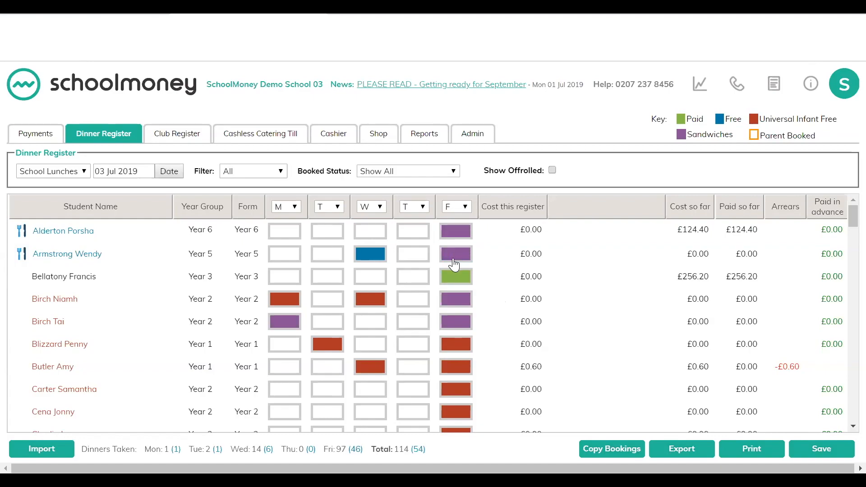
pyautogui.click(453, 302)
pyautogui.click(455, 325)
pyautogui.click(455, 323)
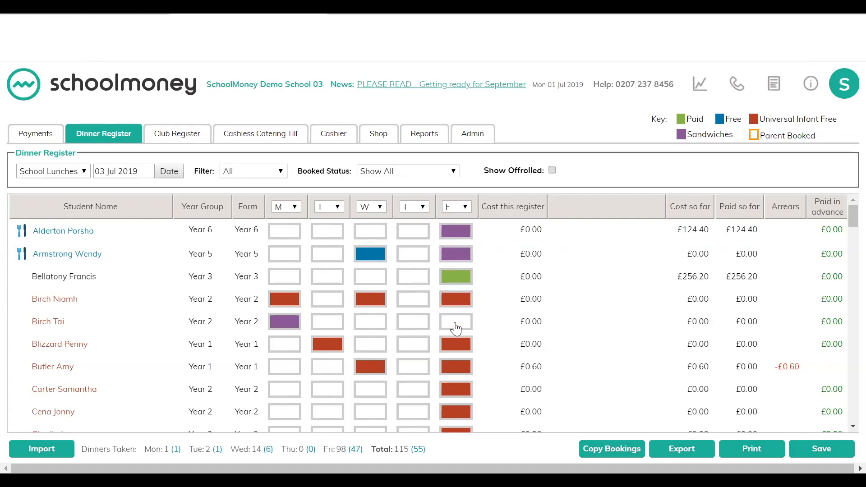
pyautogui.click(457, 347)
pyautogui.click(457, 347)
pyautogui.click(457, 347)
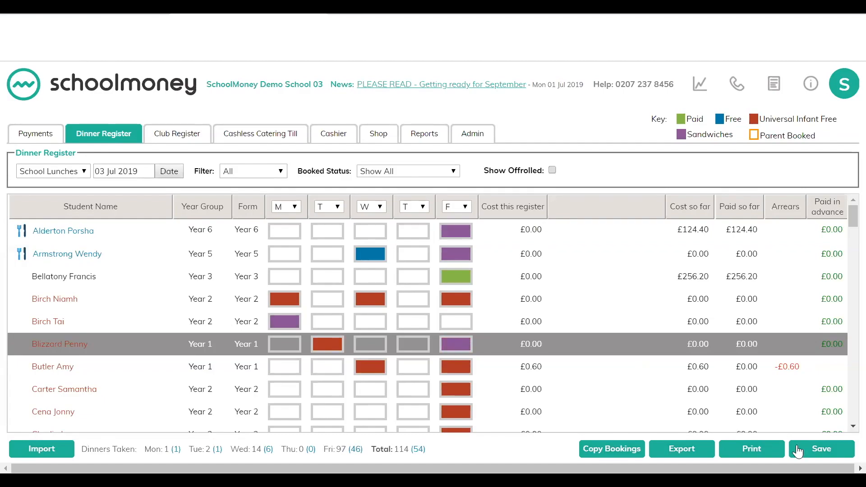
pyautogui.click(821, 448)
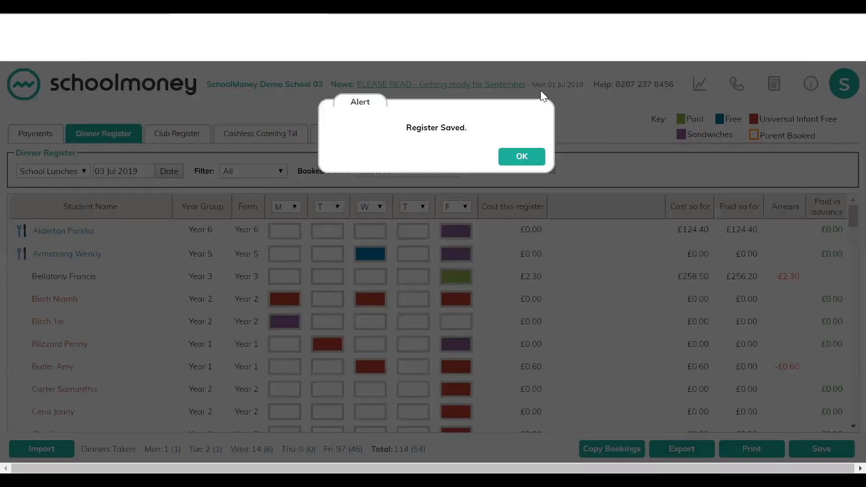
pyautogui.click(527, 157)
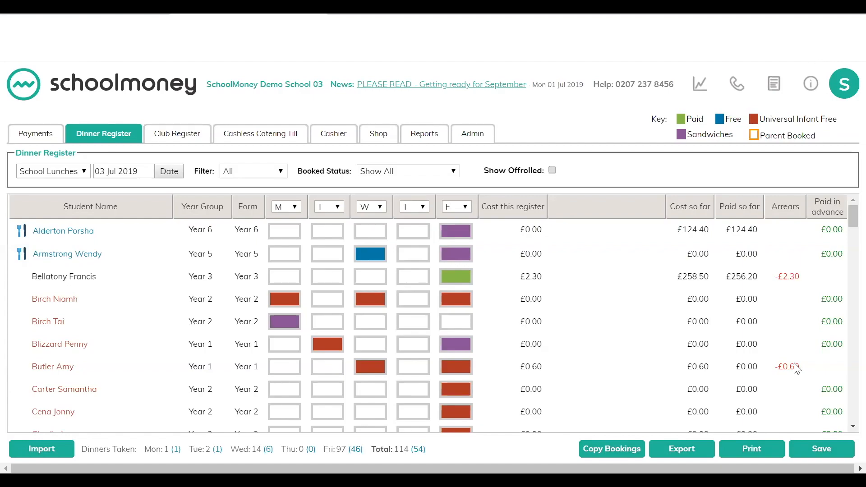
# Step: View the first pupil's dietary information and filter the register to show booked pupils only
pyautogui.click(20, 230)
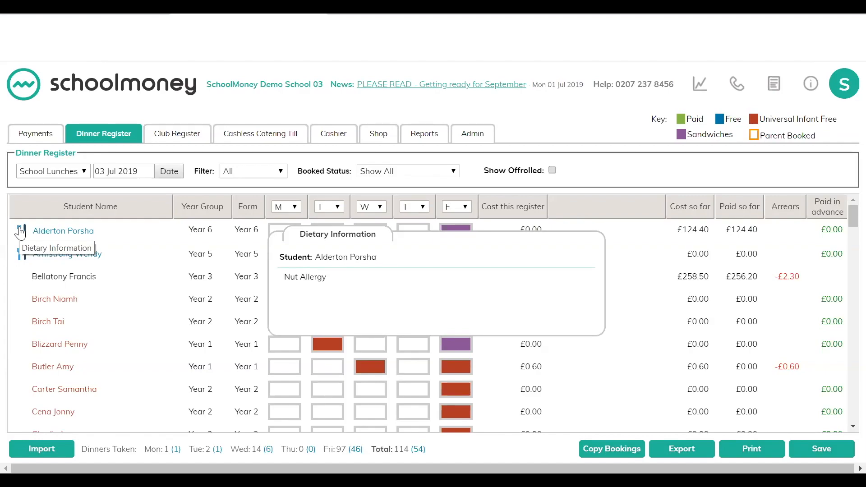
pyautogui.click(225, 367)
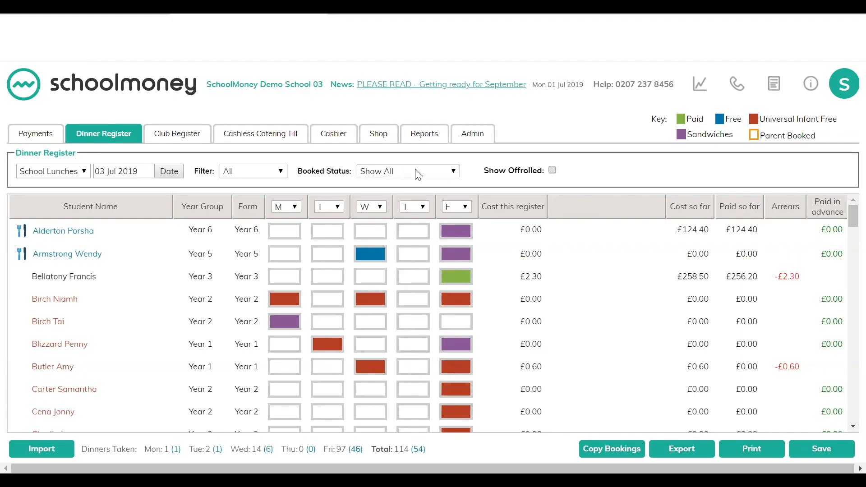
pyautogui.click(435, 171)
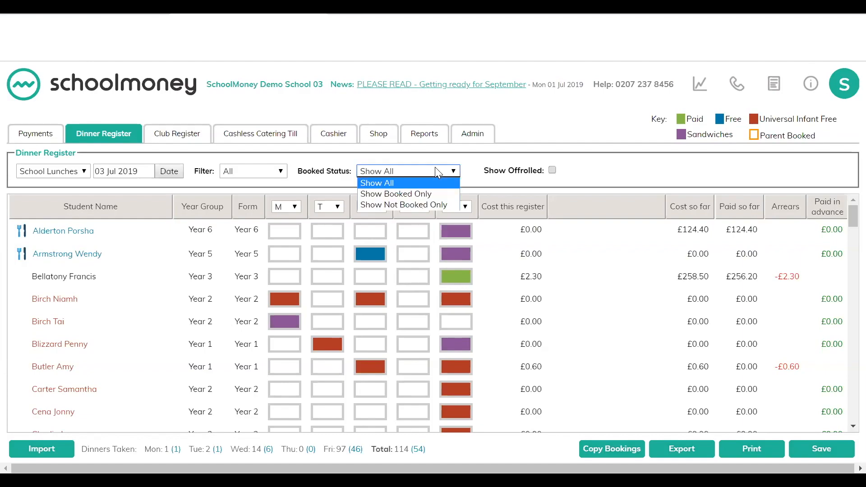
pyautogui.click(427, 193)
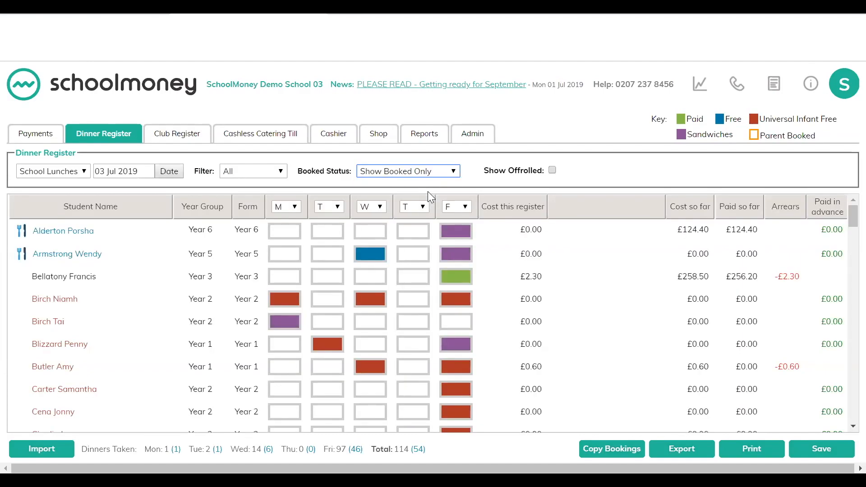
pyautogui.scroll(-8, 468, 296)
pyautogui.scroll(8, 470, 300)
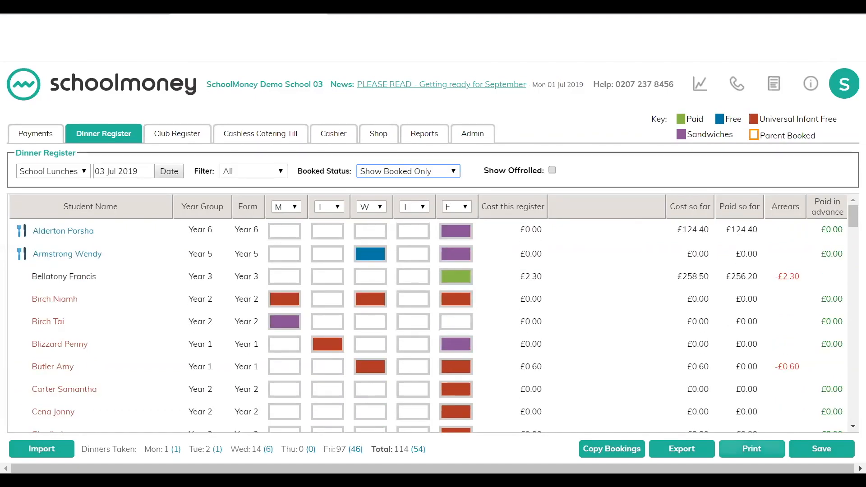
# Step: Examine the register print types Register printout, Daily Kitchen Statistics and Full Meal Catering with their options, without printing
pyautogui.click(751, 448)
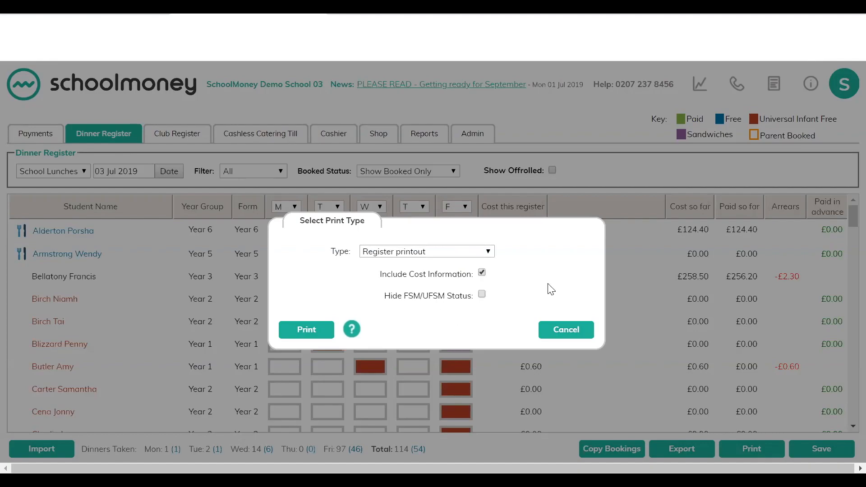
pyautogui.click(463, 256)
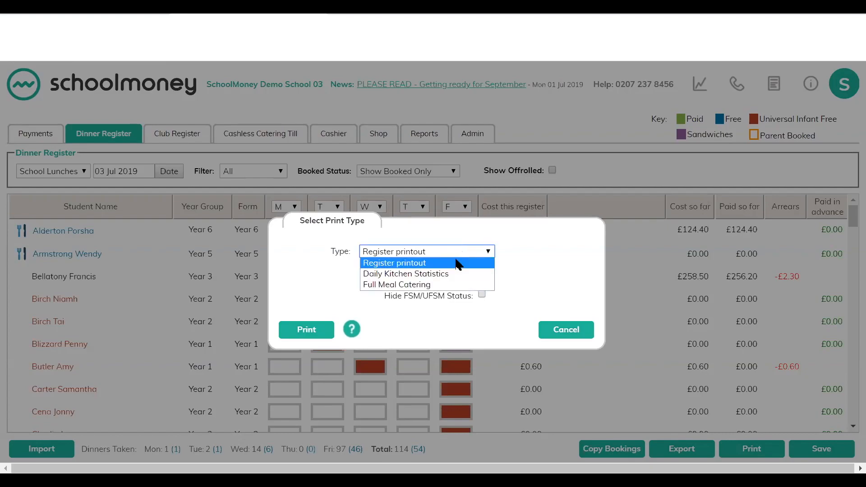
pyautogui.click(444, 273)
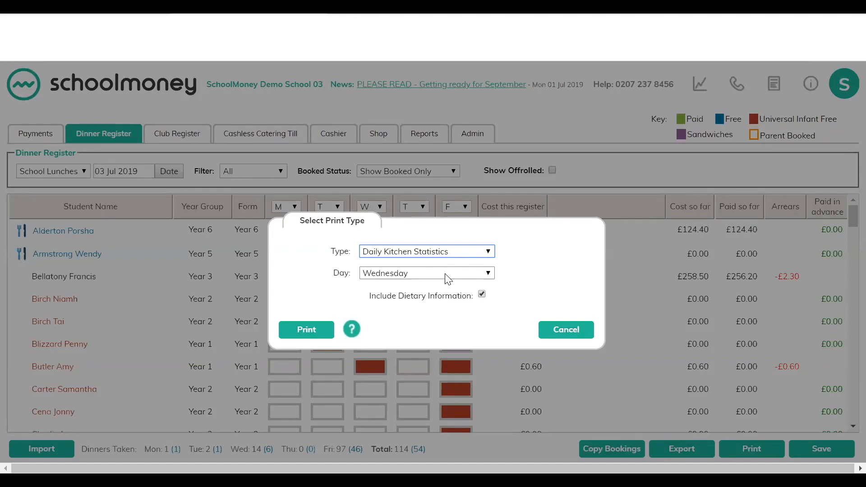
pyautogui.click(440, 274)
pyautogui.click(435, 279)
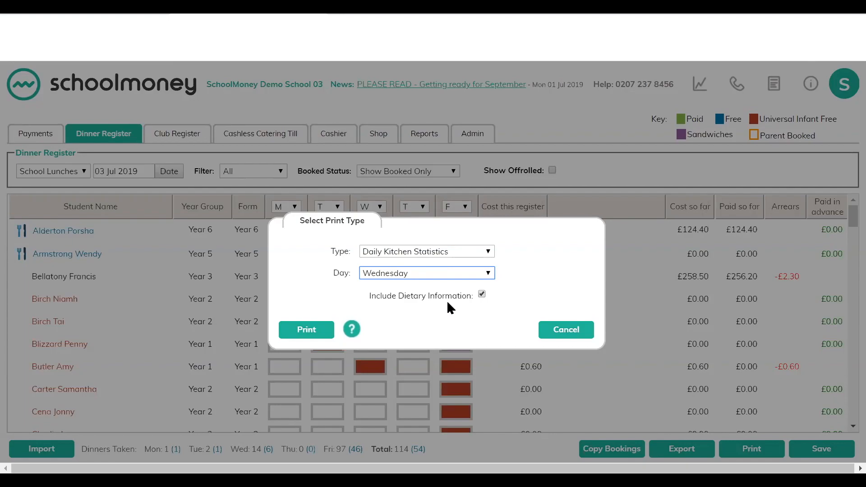
pyautogui.click(441, 272)
pyautogui.click(419, 251)
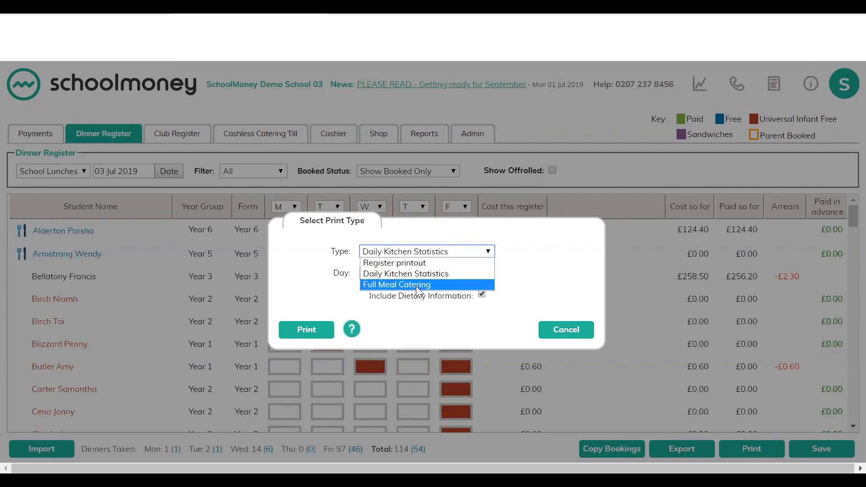
pyautogui.click(416, 284)
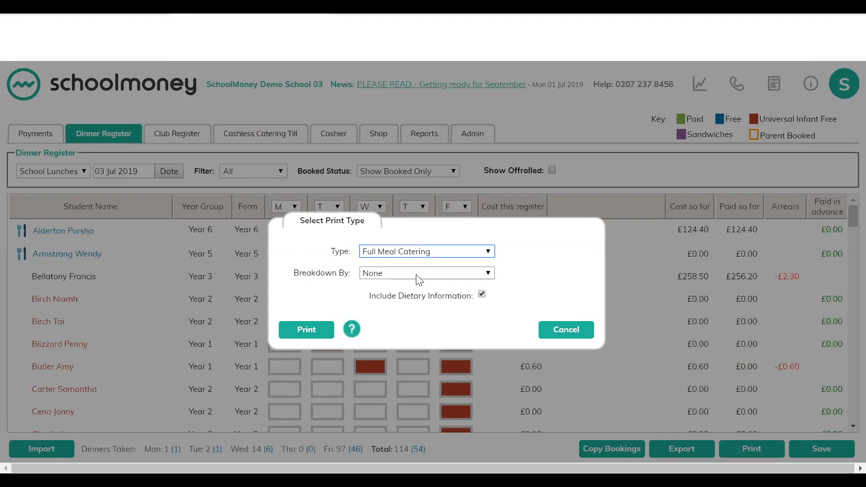
pyautogui.click(415, 274)
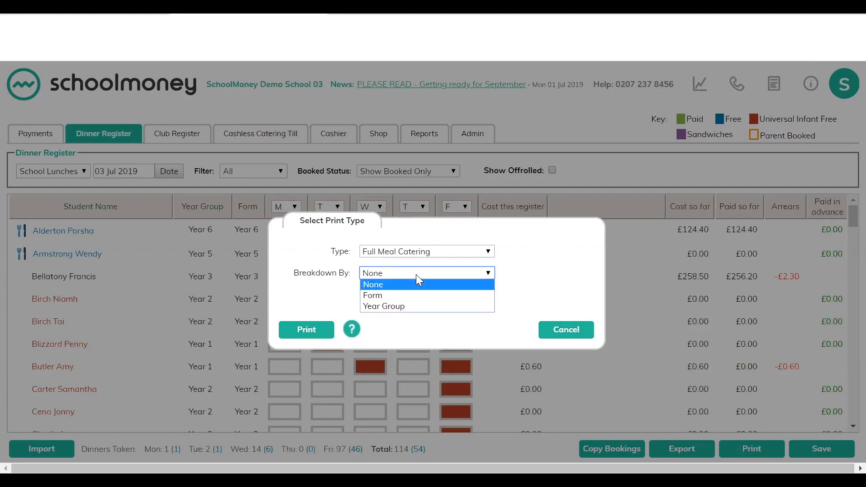
pyautogui.click(416, 275)
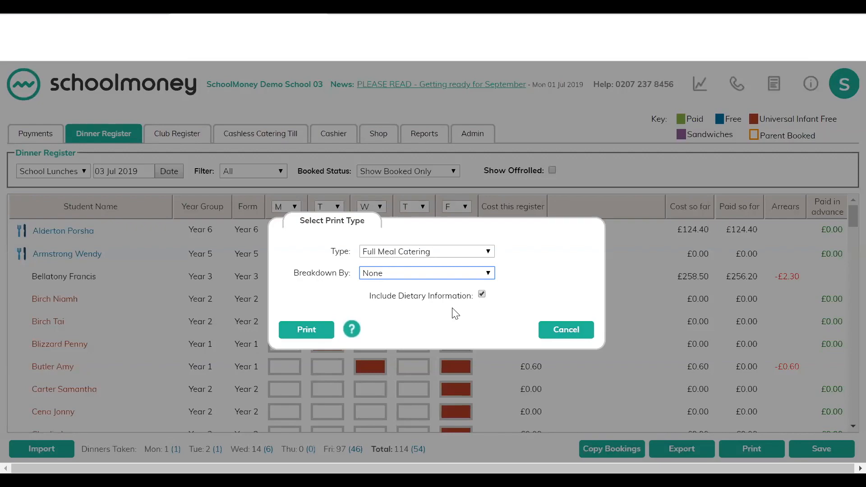
pyautogui.click(563, 332)
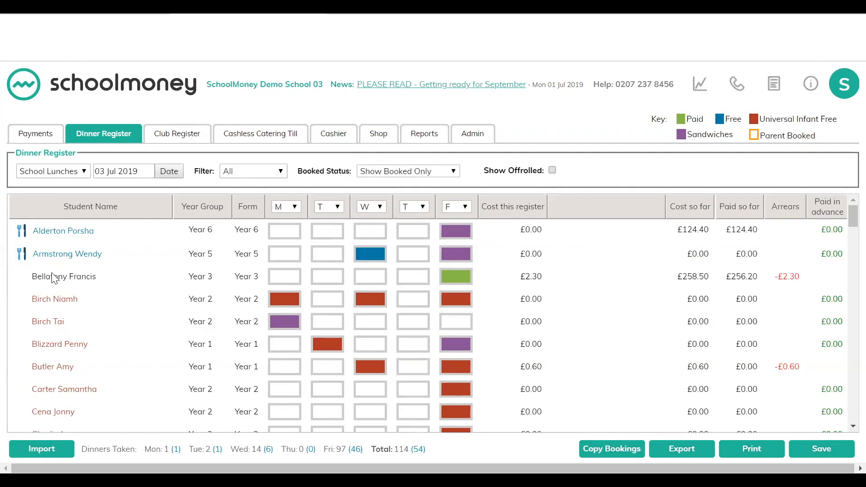
# Step: Open the Cashless Catering Till for the Wk Mon 01 Jul 2019 School Lunches on Wed 03 Jul 2019 and show Year 5
pyautogui.click(251, 135)
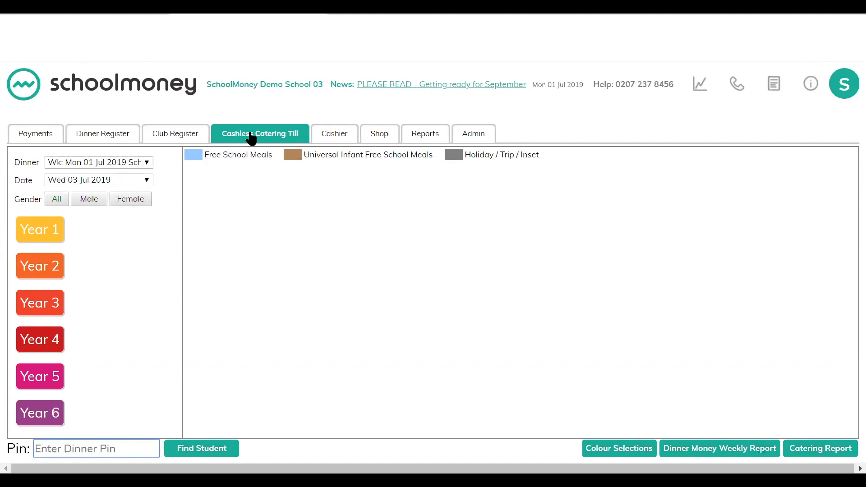
pyautogui.click(64, 163)
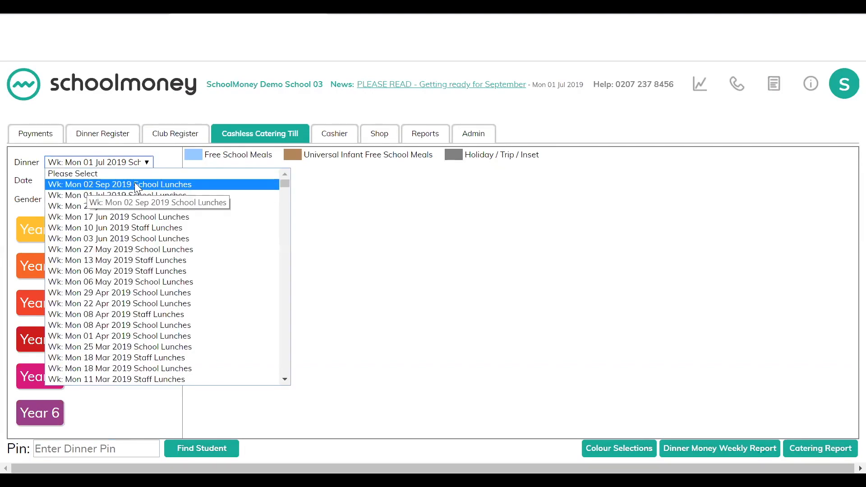
pyautogui.click(89, 193)
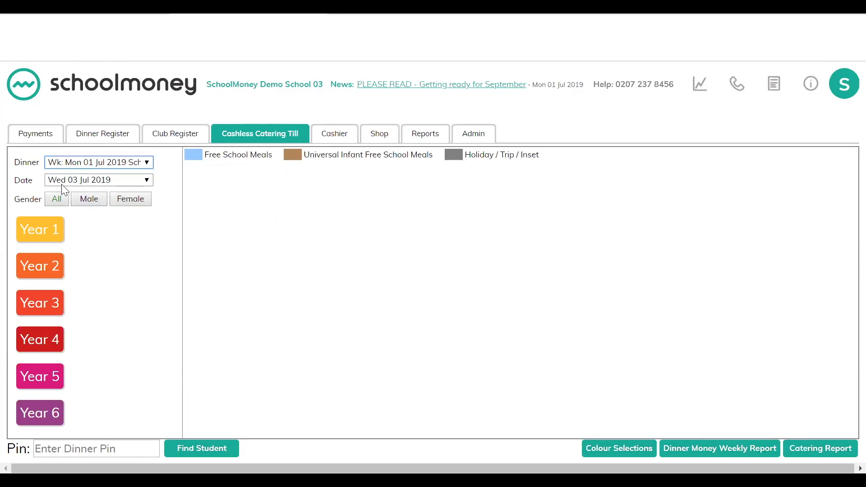
pyautogui.click(110, 184)
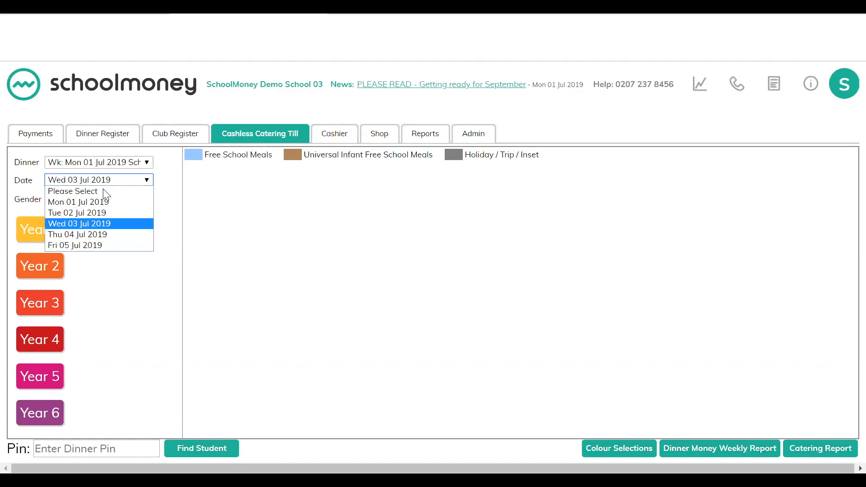
pyautogui.click(96, 222)
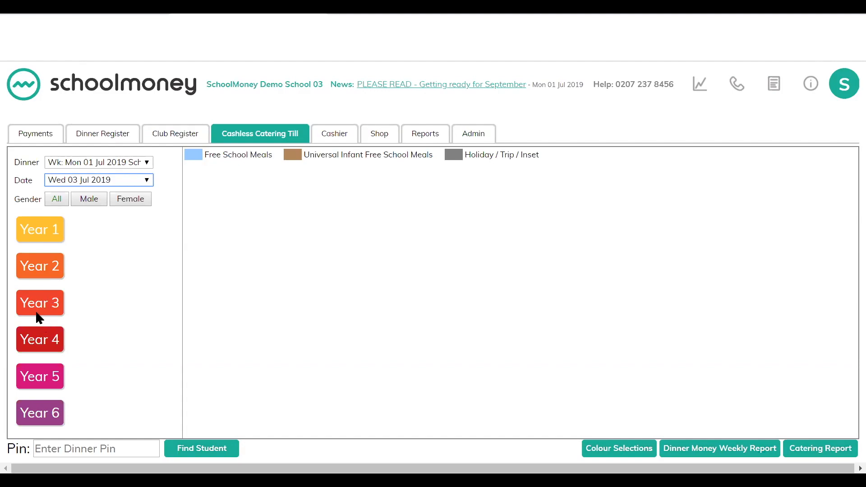
pyautogui.click(50, 385)
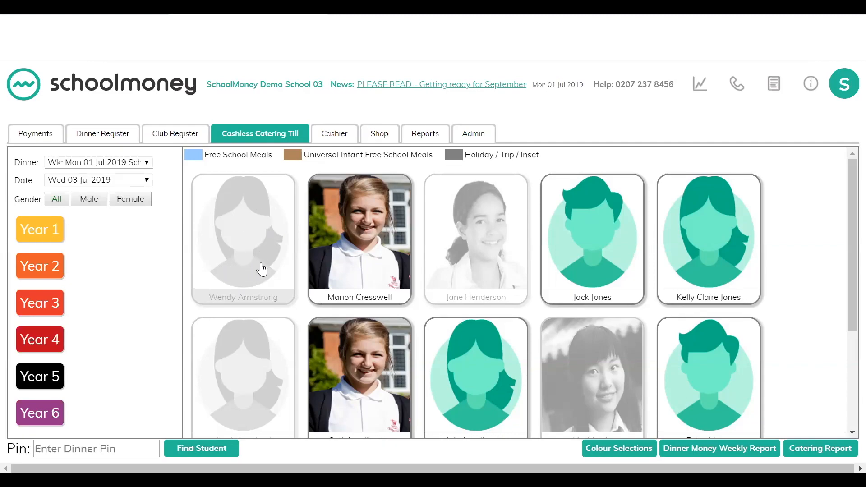
# Step: Ring up a Roast Chicken for a Year 5 pupil at the till and check out
pyautogui.click(375, 246)
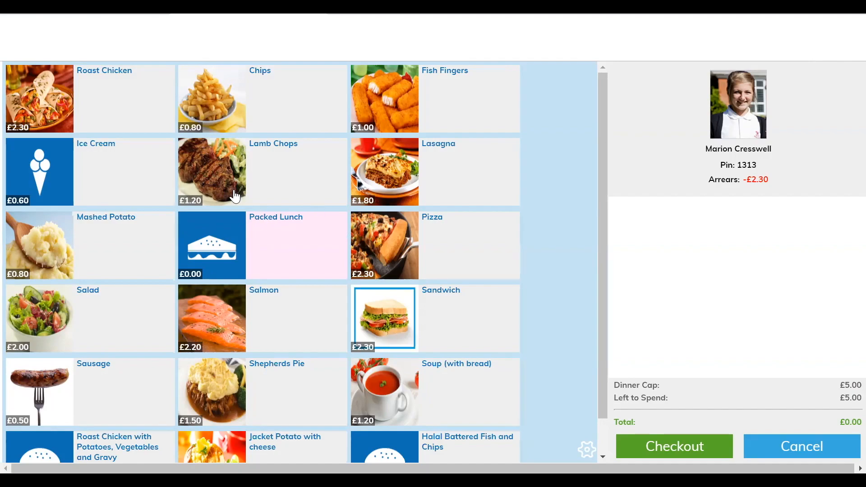
pyautogui.click(125, 103)
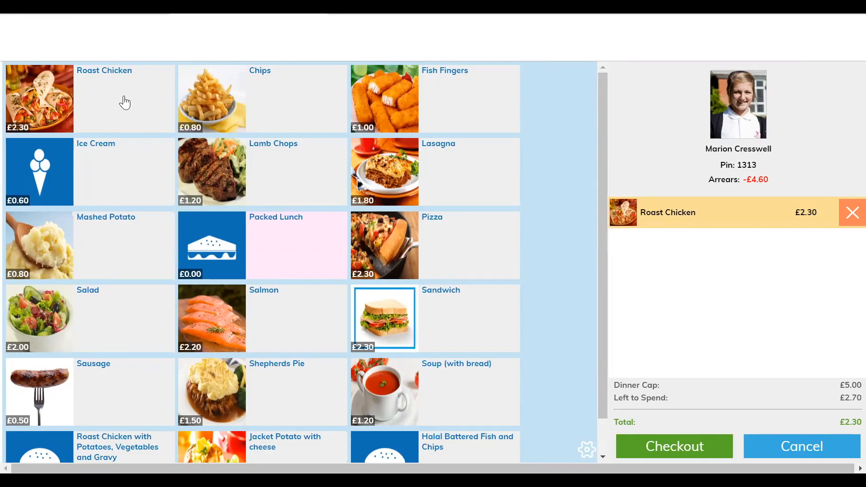
pyautogui.click(671, 448)
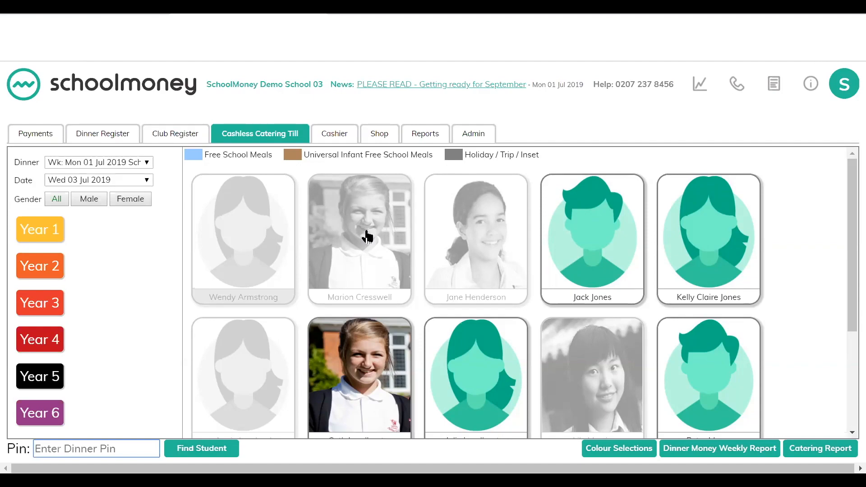
# Step: Open the colour selections for Year 5 and show the pupils marked Fish, Meat and Veg, then return to the till
pyautogui.click(622, 449)
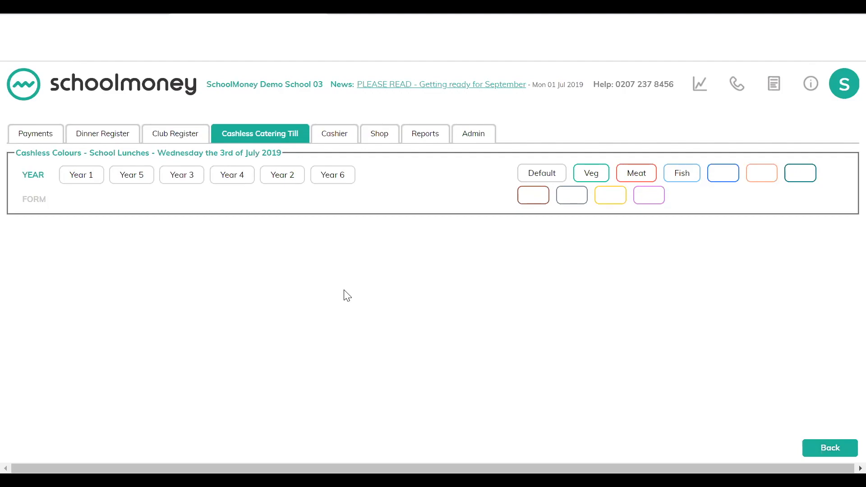
pyautogui.click(142, 180)
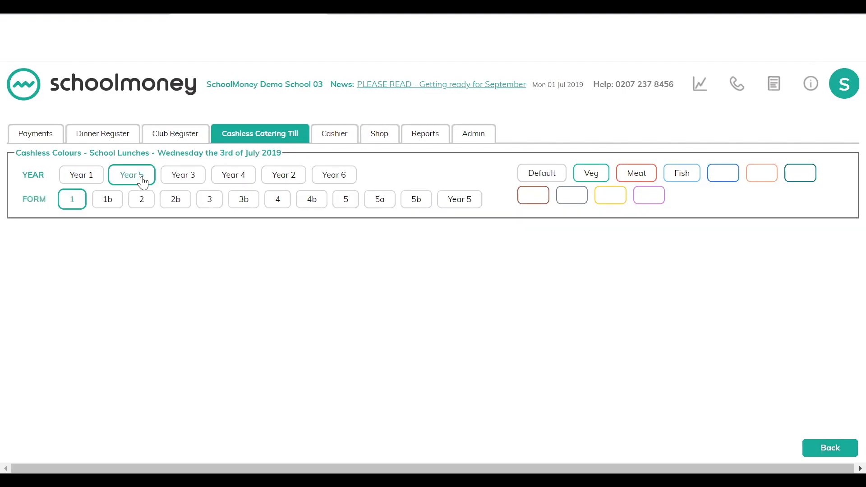
pyautogui.click(465, 203)
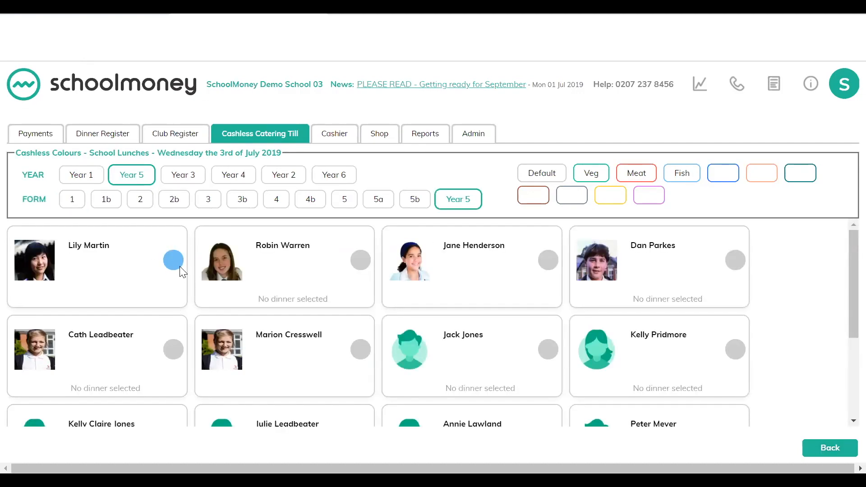
pyautogui.click(687, 176)
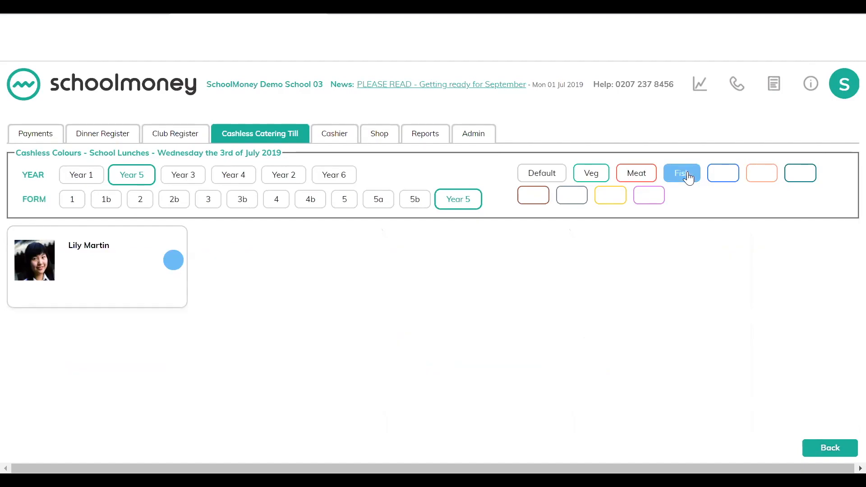
pyautogui.click(636, 177)
pyautogui.click(592, 175)
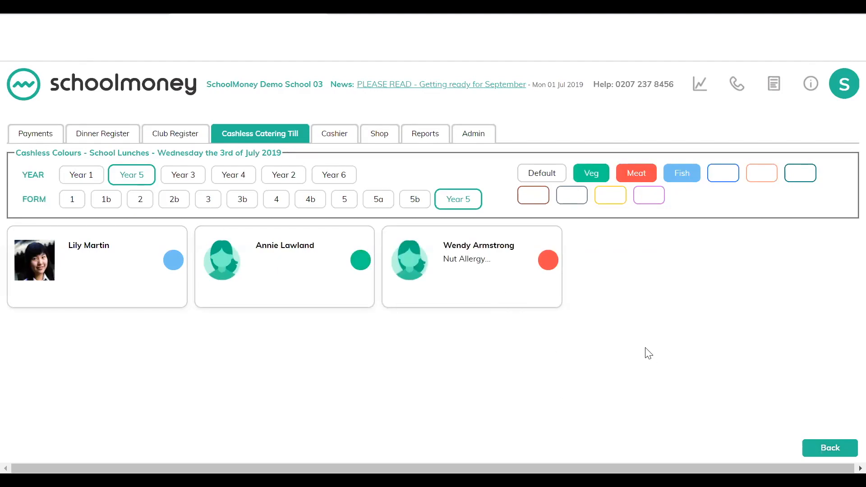
pyautogui.click(833, 449)
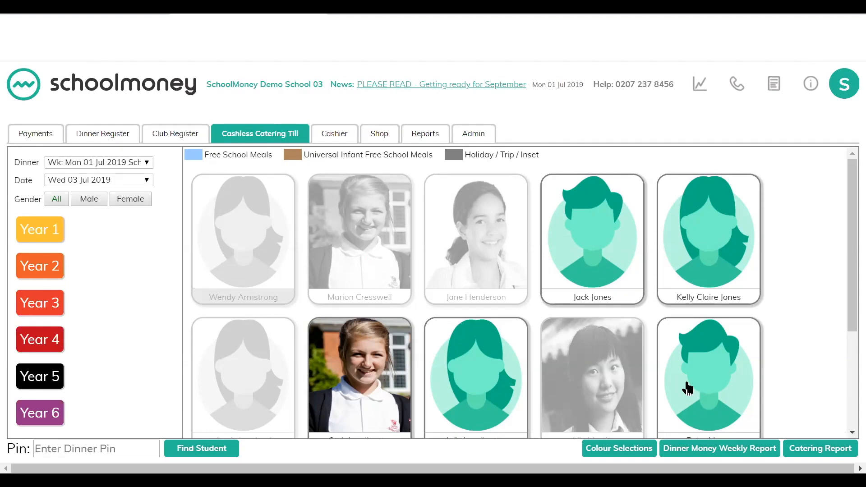
# Step: Open the Catering Report and show the breakdown by student with dietary requirements
pyautogui.scroll(-2, 687, 388)
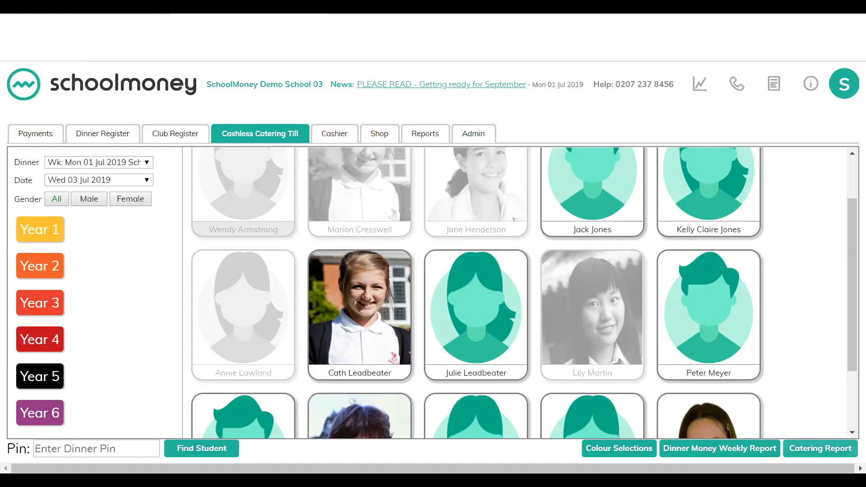
pyautogui.click(820, 448)
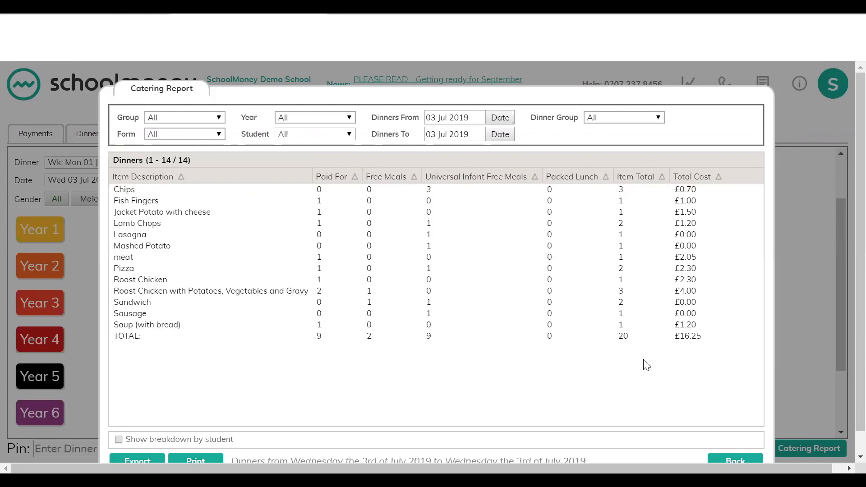
pyautogui.scroll(-1, 646, 365)
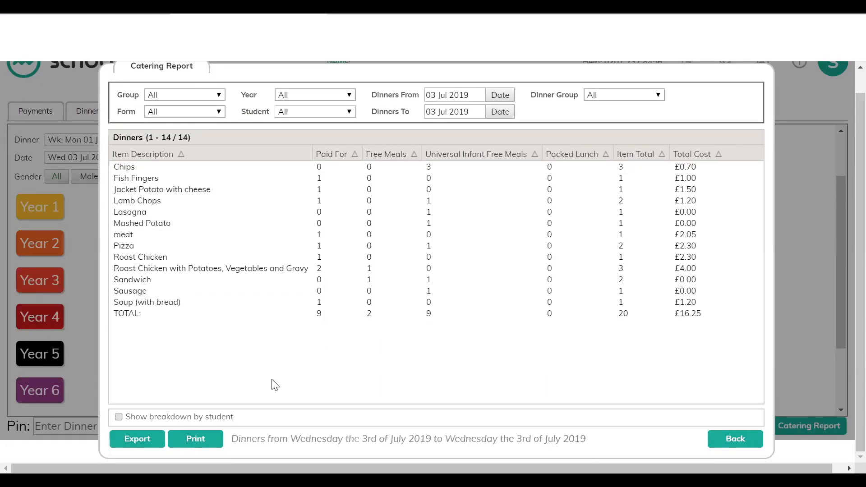
pyautogui.click(118, 416)
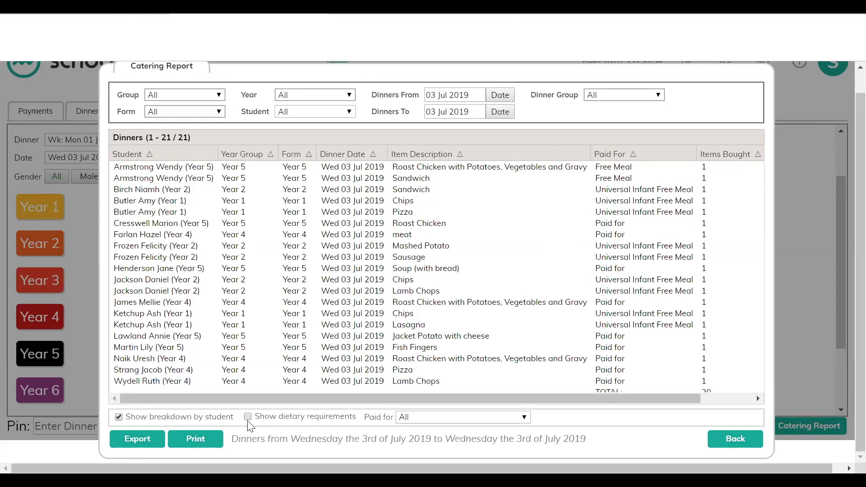
pyautogui.click(248, 416)
pyautogui.moveTo(252, 398); pyautogui.dragTo(423, 398)
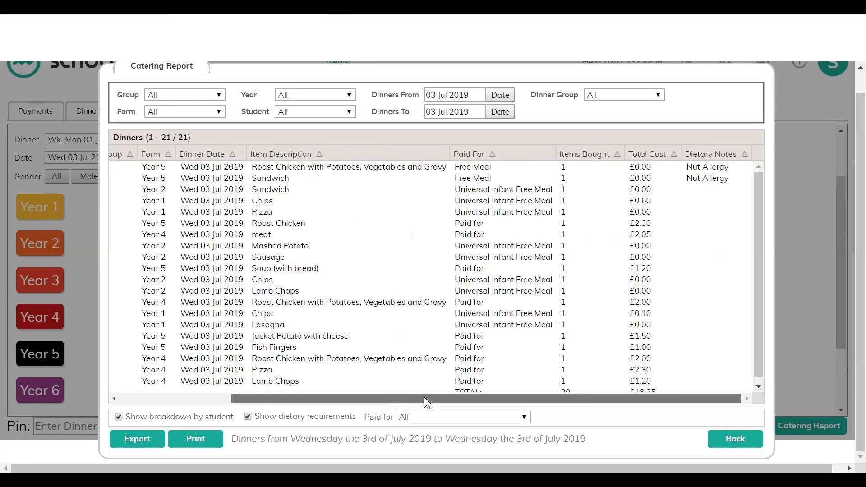
# Step: Filter the report's Paid for by Free Meal, then Universal Infant Free Meal, then All, and close the report
pyautogui.click(415, 418)
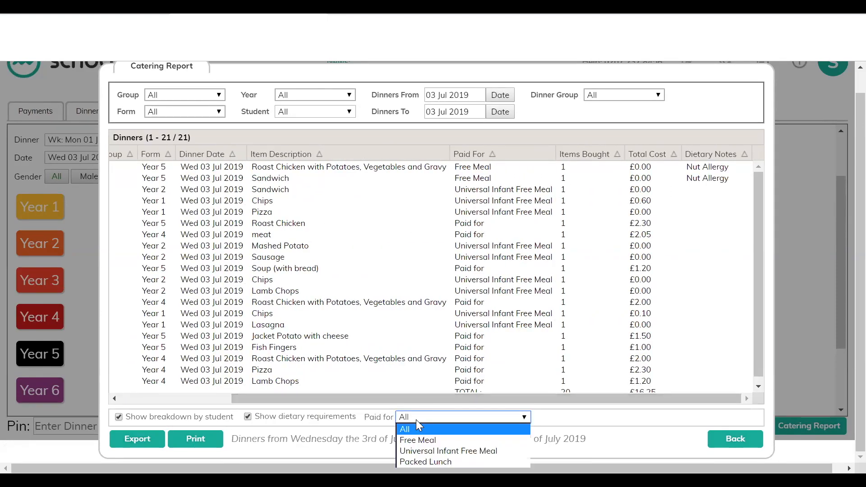
pyautogui.click(415, 440)
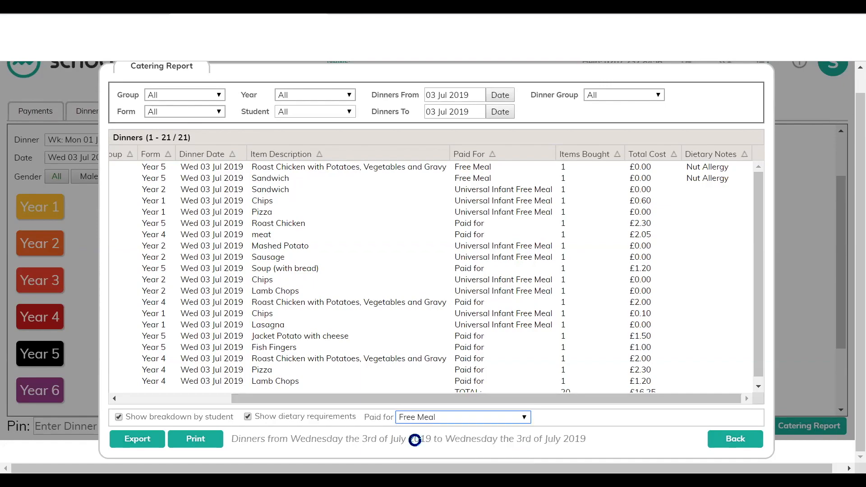
pyautogui.click(419, 419)
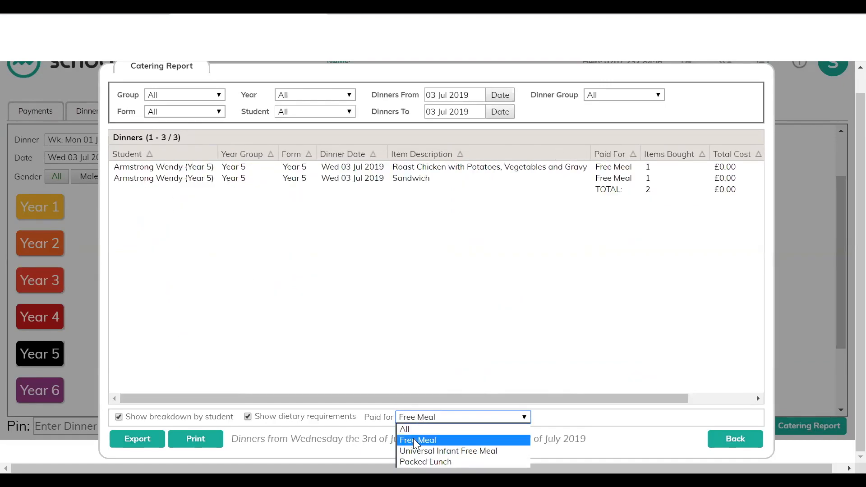
pyautogui.click(412, 448)
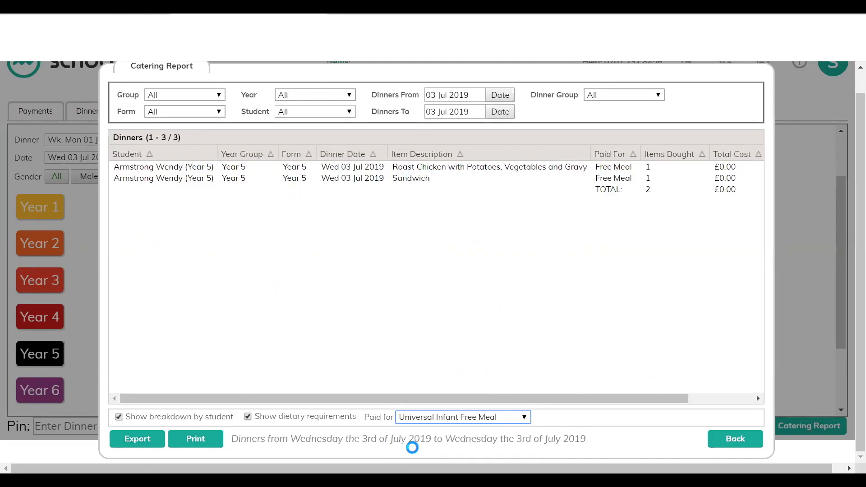
pyautogui.click(420, 419)
pyautogui.click(406, 429)
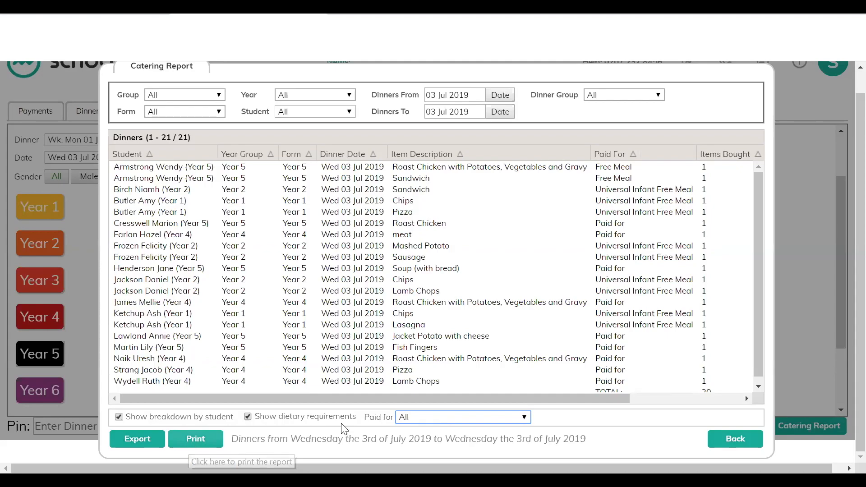
pyautogui.click(741, 439)
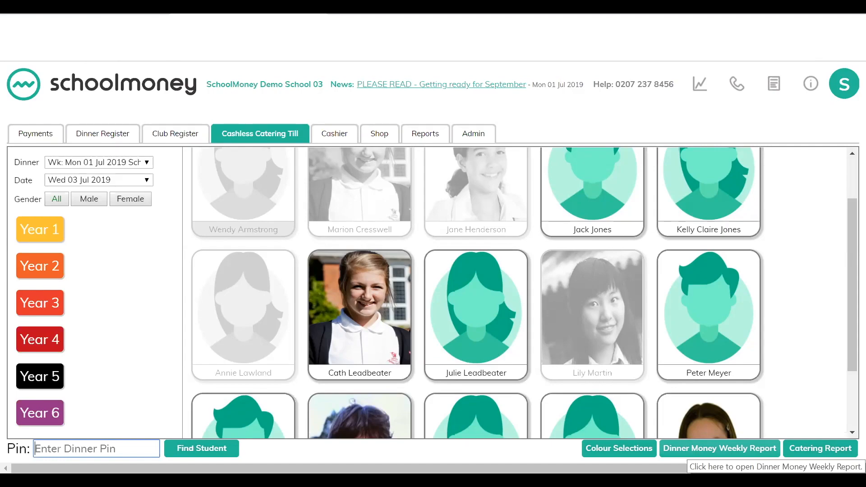
# Step: Open the Dinner Money Weekly Report, examine the Dinners From week list, and close the report
pyautogui.click(703, 448)
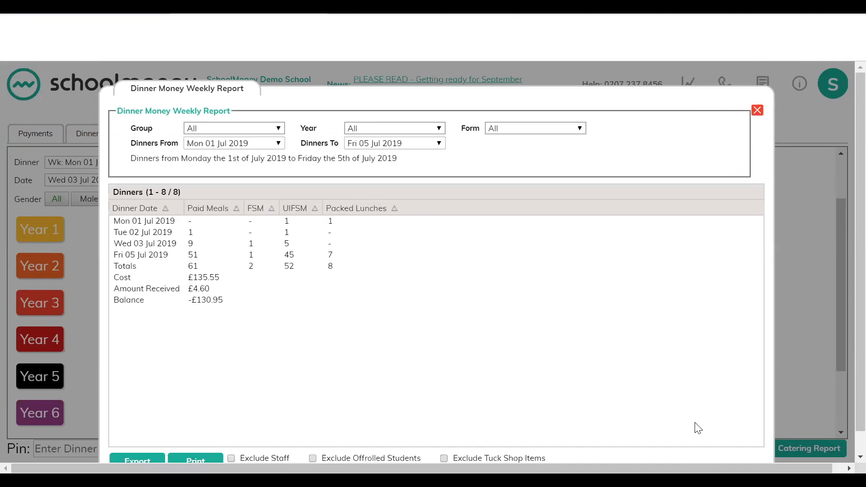
pyautogui.click(224, 143)
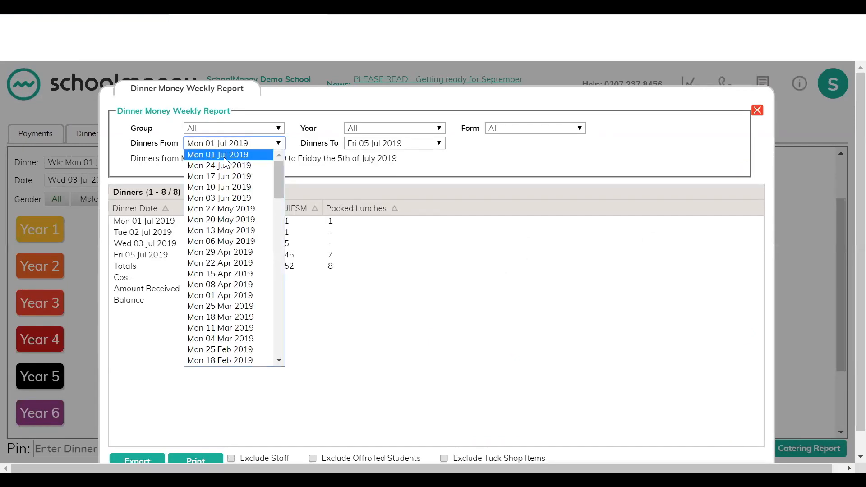
pyautogui.click(396, 174)
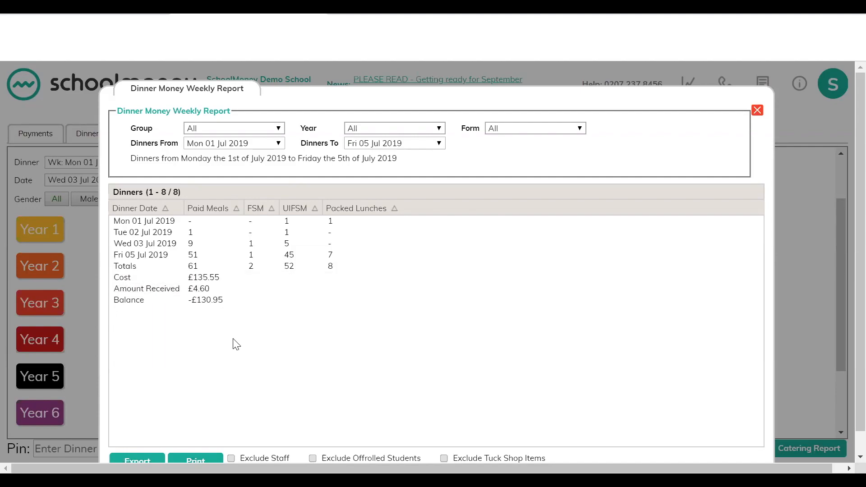
pyautogui.click(757, 111)
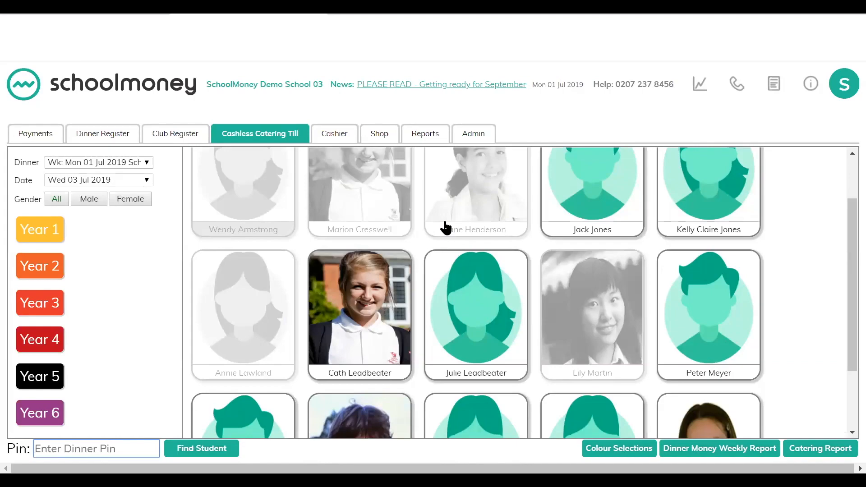
# Step: Open the Cashier and select a Year 6 pupil's School Lunches dinner money for W/C 02 Sep 2019
pyautogui.click(335, 134)
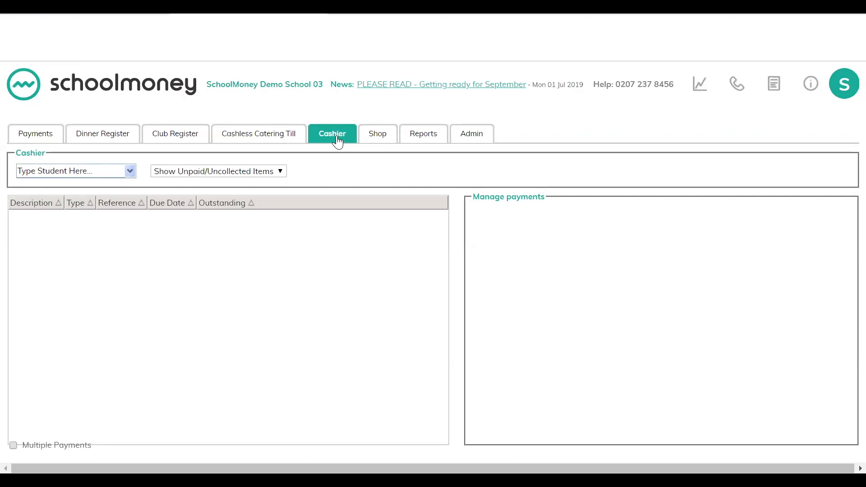
pyautogui.click(61, 170)
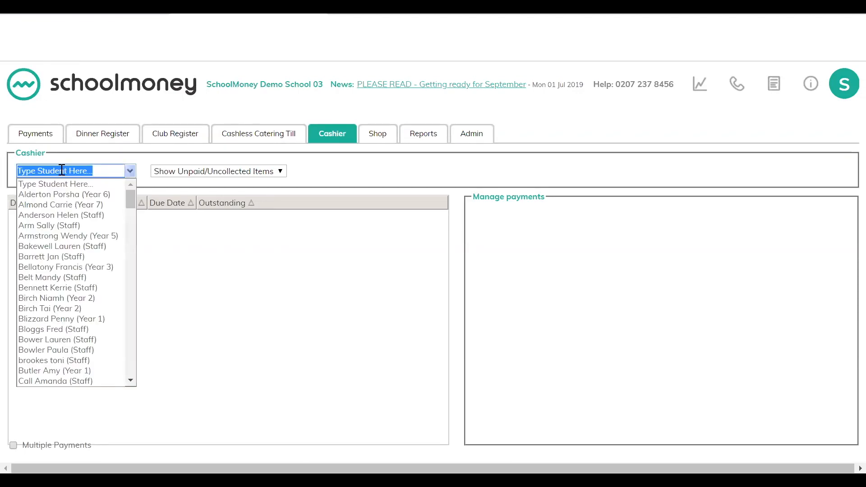
pyautogui.click(59, 197)
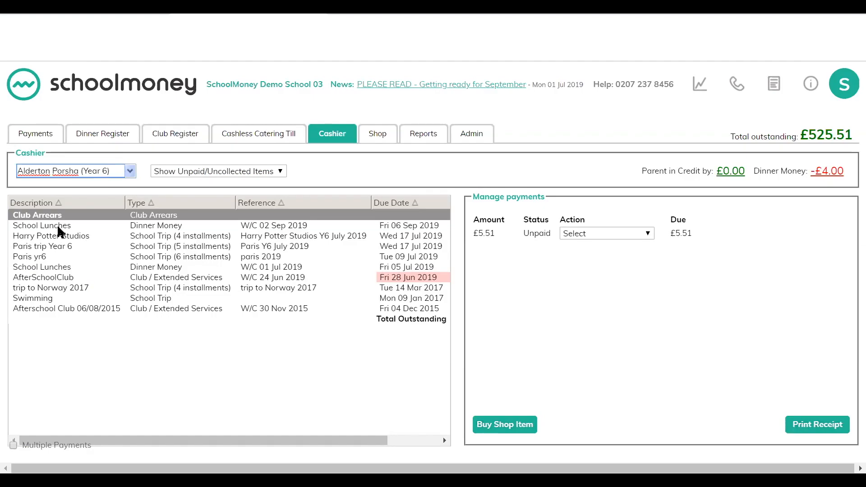
pyautogui.click(57, 223)
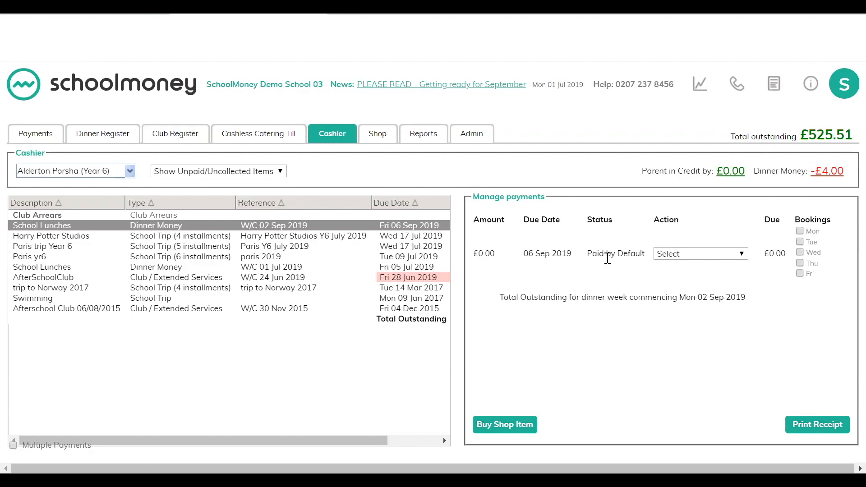
# Step: Record a £50.00 payment by cheque against that School Lunches week
pyautogui.click(742, 256)
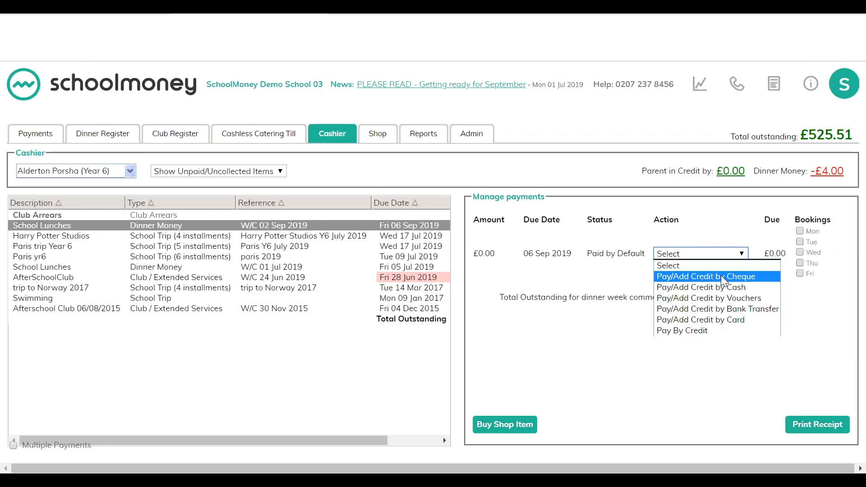
pyautogui.click(717, 276)
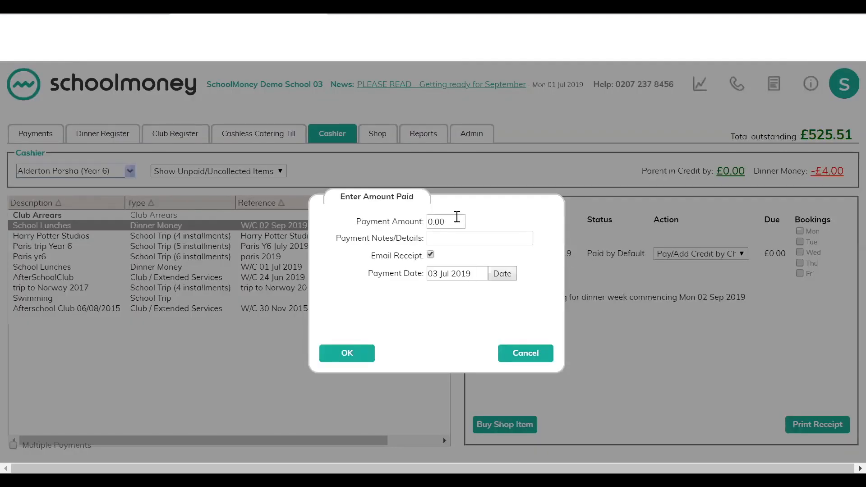
pyautogui.write('50.00')
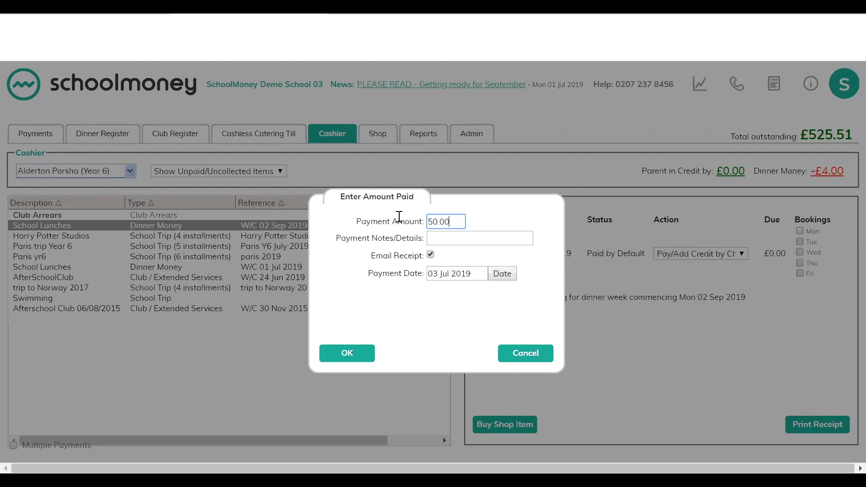
pyautogui.click(463, 239)
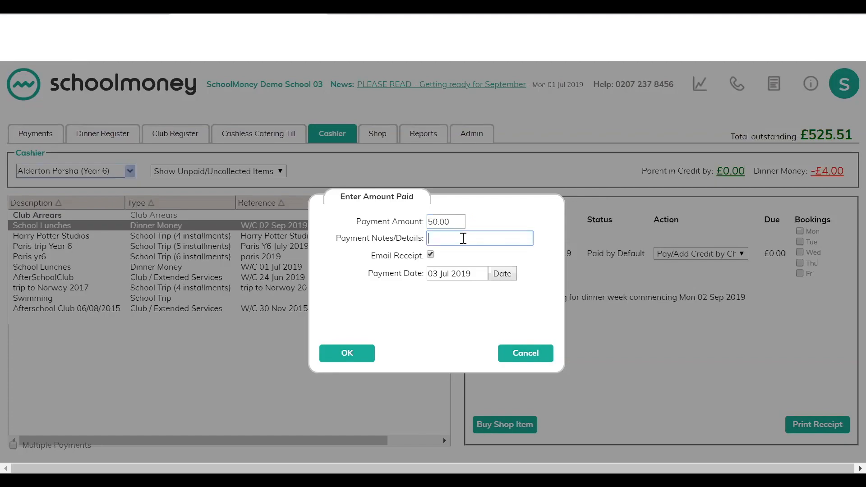
pyautogui.click(346, 354)
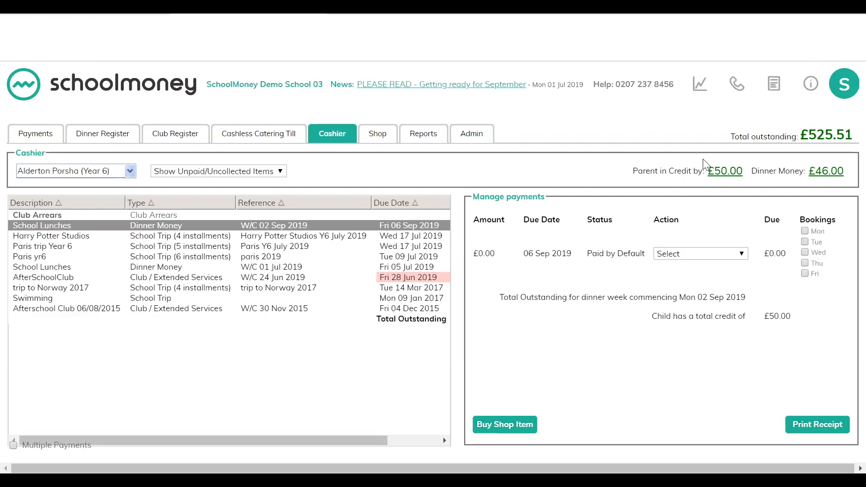
# Step: Open the parent's credit details and select the School Lunches credit entry
pyautogui.click(722, 172)
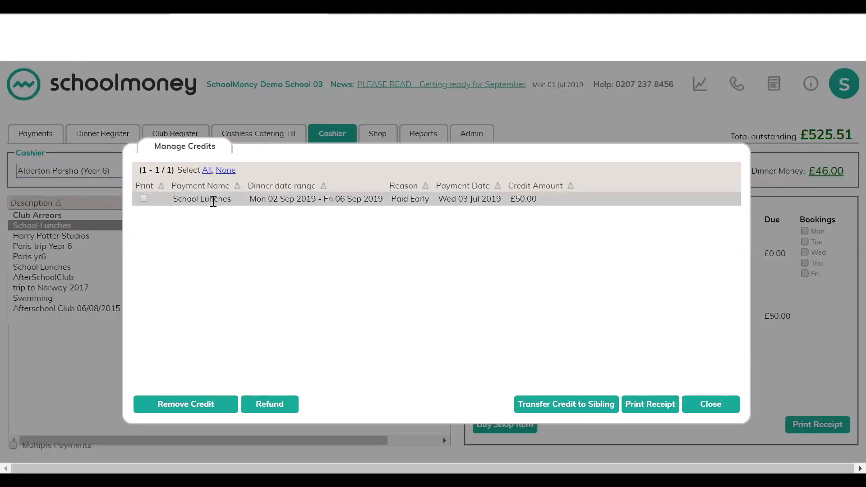
pyautogui.click(213, 199)
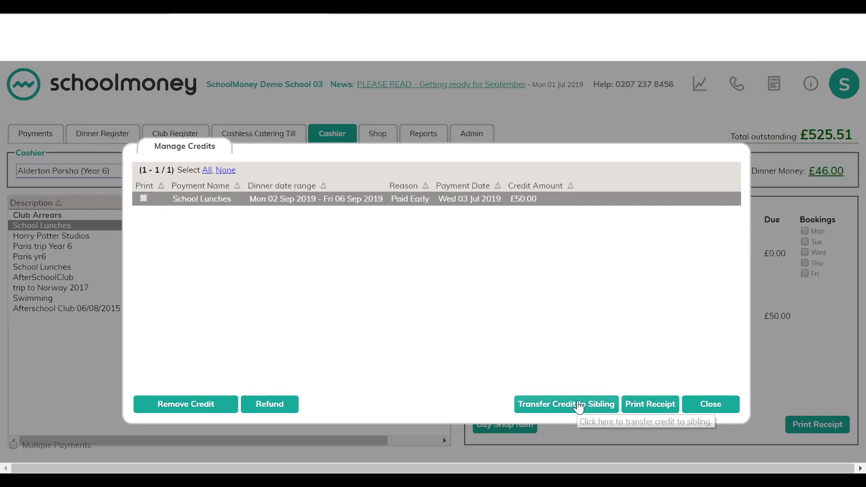
# Step: Close the credit details and try to take a £50.00 card payment against the School Lunches week
pyautogui.click(711, 404)
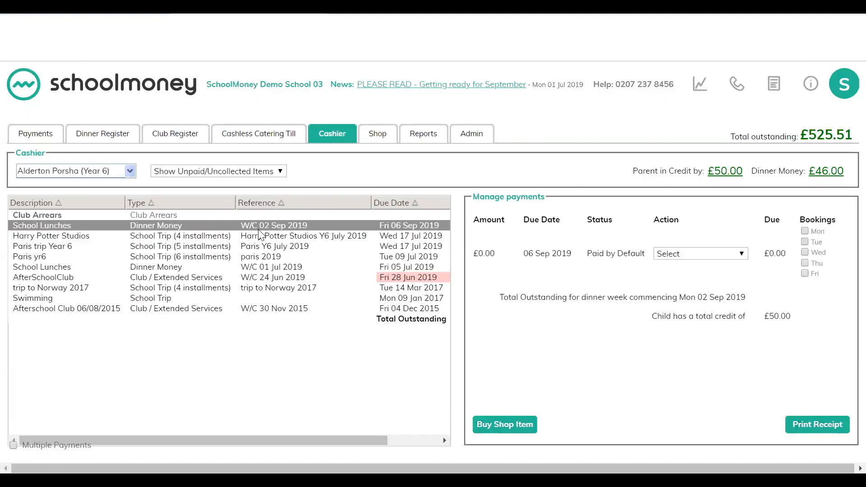
pyautogui.click(448, 224)
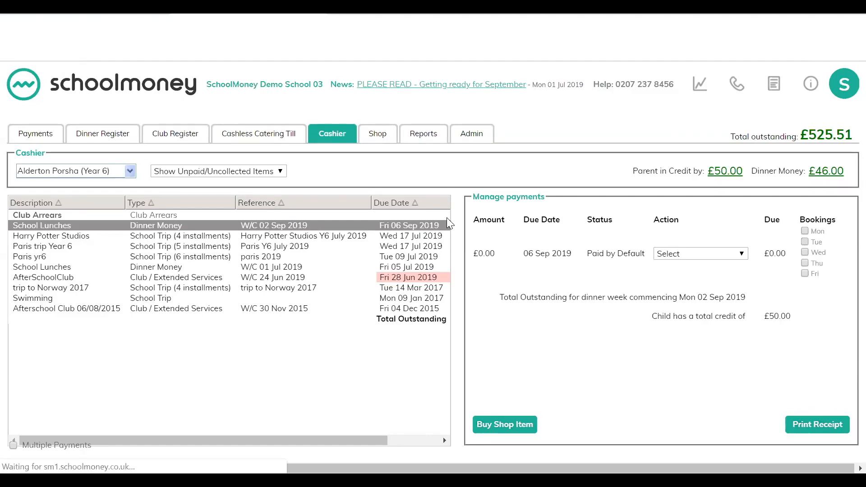
pyautogui.click(741, 255)
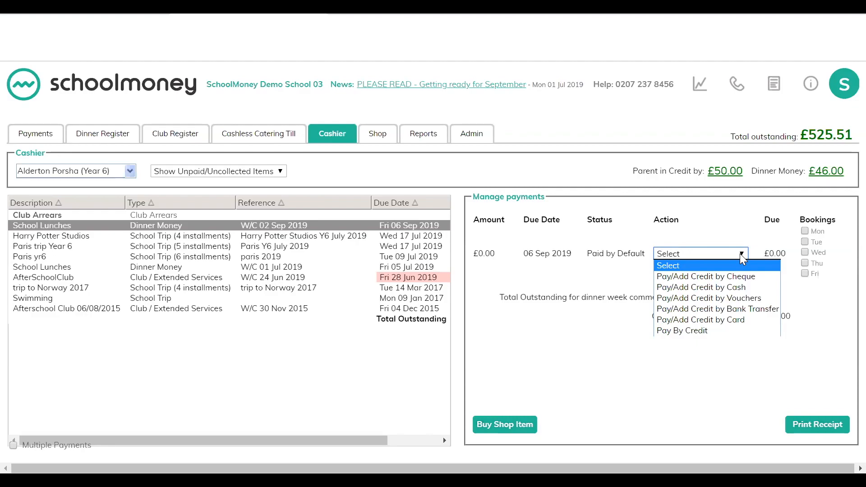
pyautogui.click(705, 319)
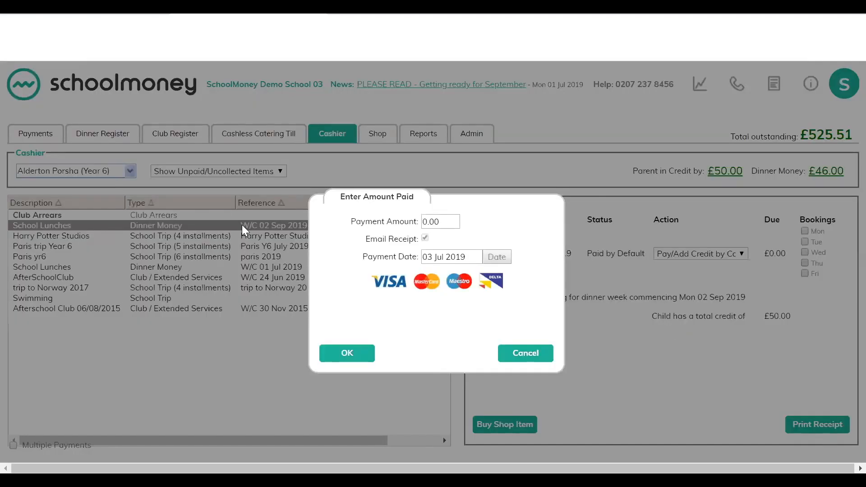
pyautogui.click(424, 221)
pyautogui.write('5')
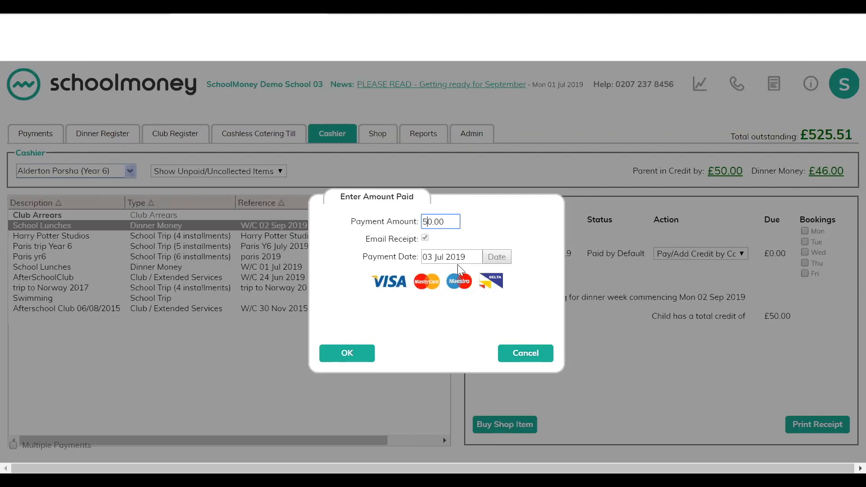
pyautogui.click(335, 352)
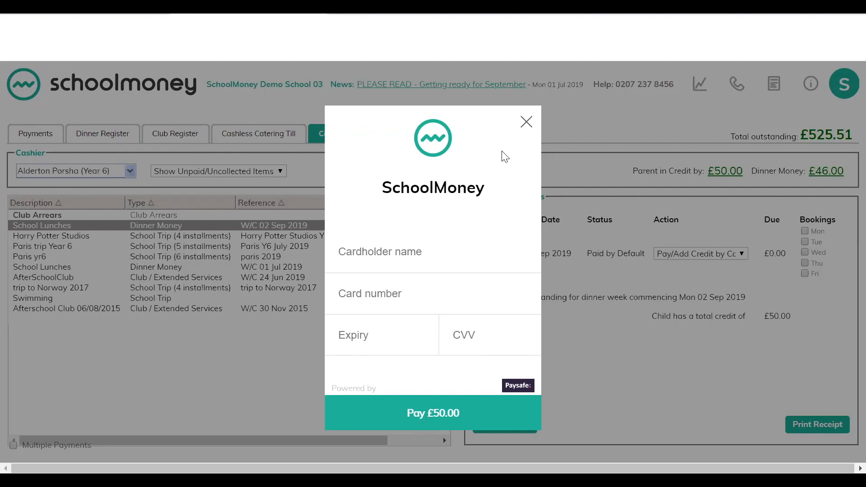
pyautogui.click(526, 125)
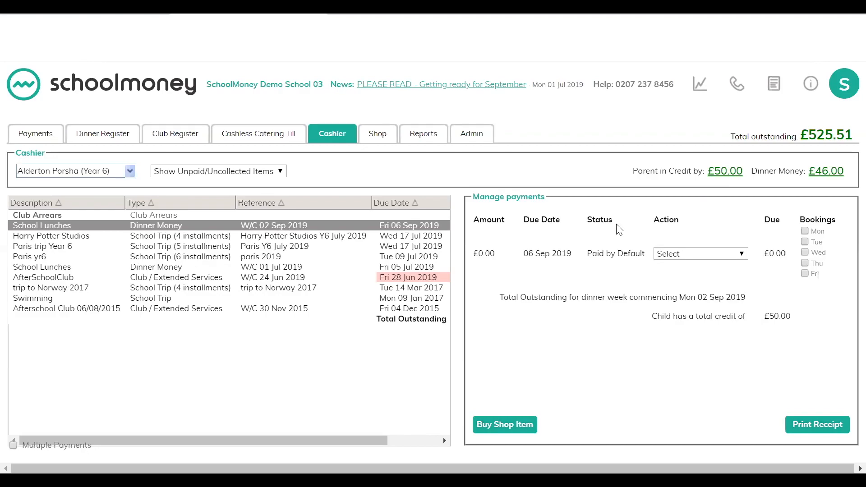
# Step: Open the Dinner Arrears report from the Dinner & Catering reports
pyautogui.click(738, 257)
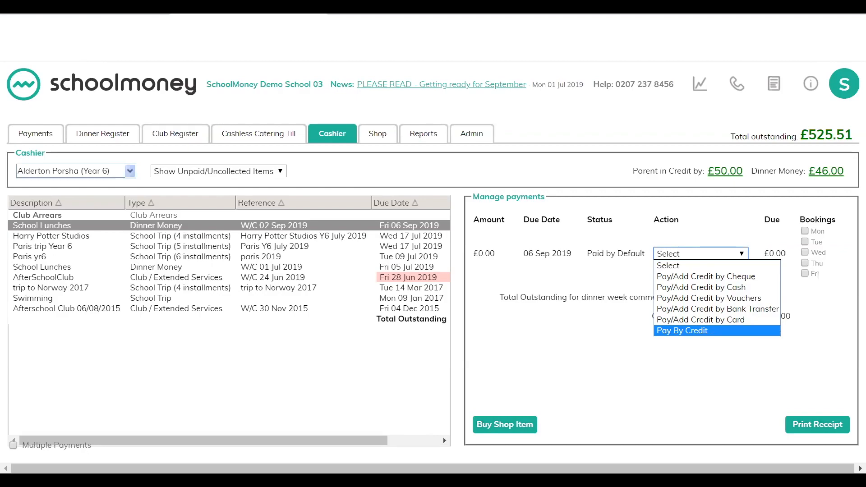
pyautogui.click(424, 134)
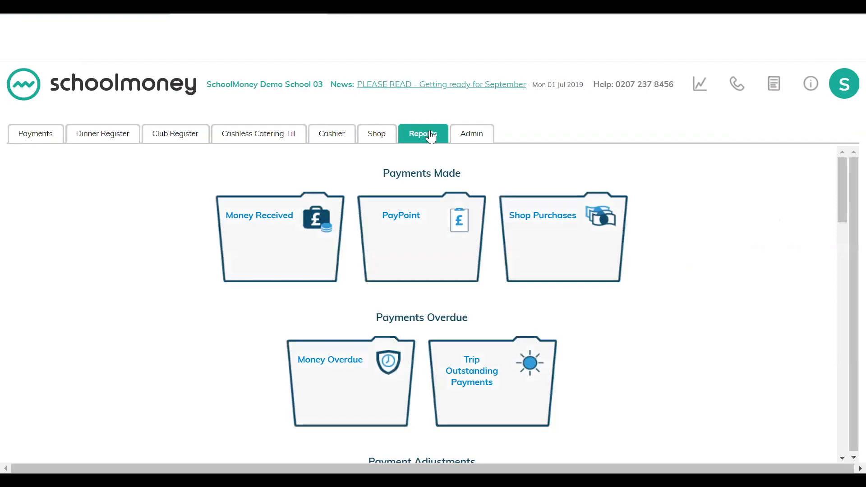
pyautogui.scroll(-8, 672, 360)
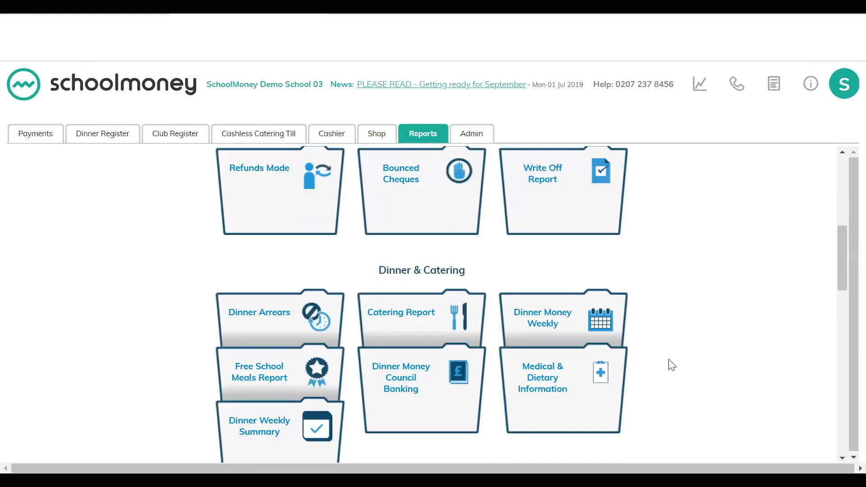
pyautogui.scroll(-1, 672, 365)
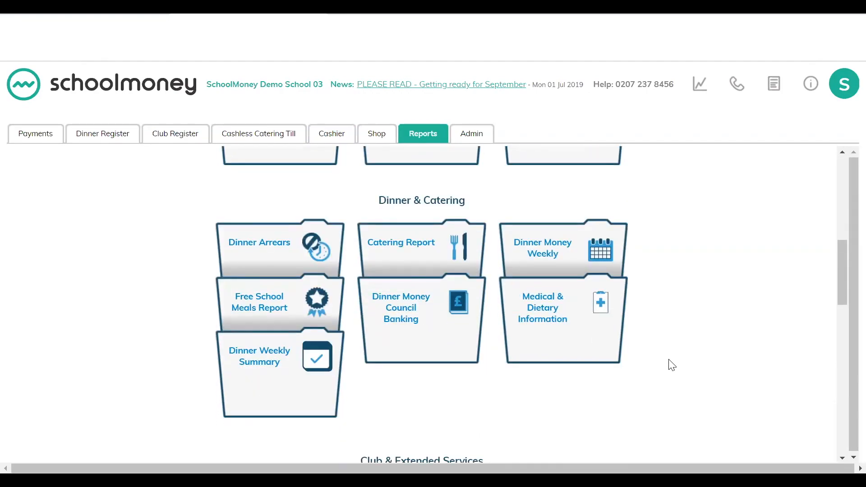
pyautogui.click(289, 248)
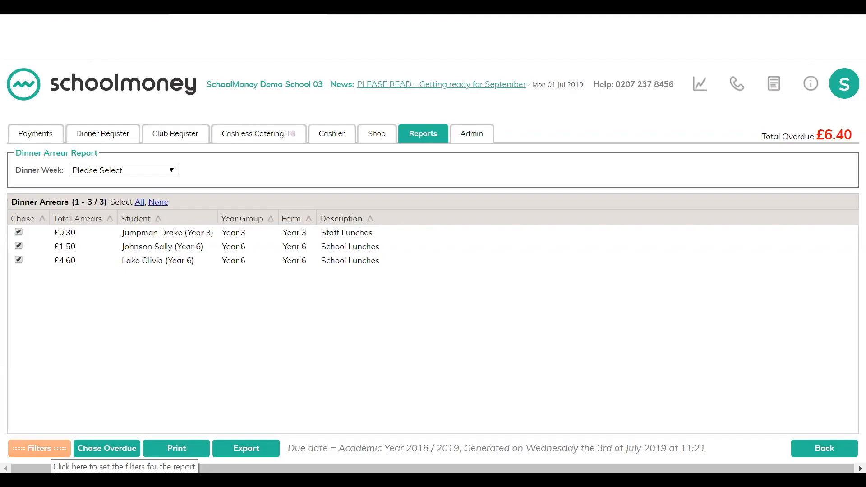
# Step: Set the arrears report's Due Date filter to All
pyautogui.click(39, 447)
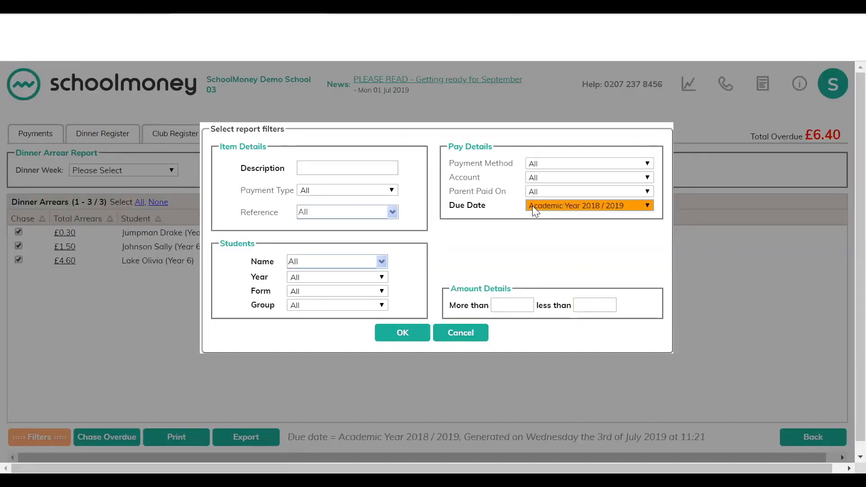
pyautogui.click(532, 205)
pyautogui.click(539, 219)
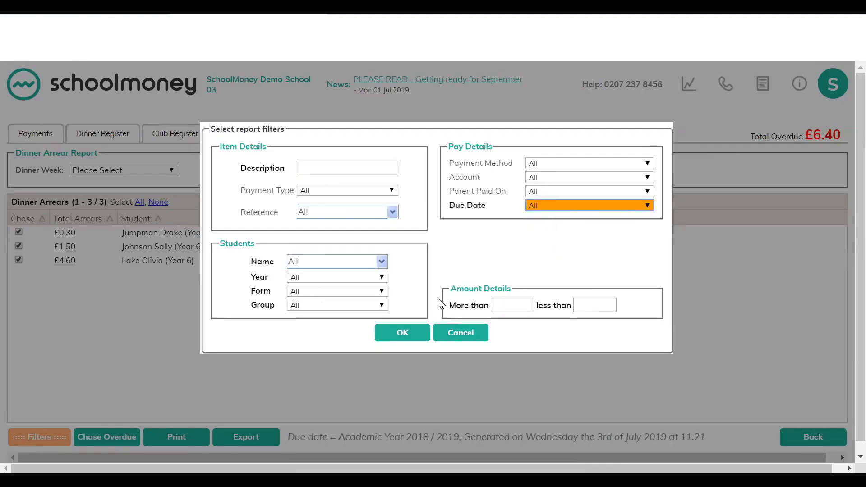
pyautogui.click(404, 333)
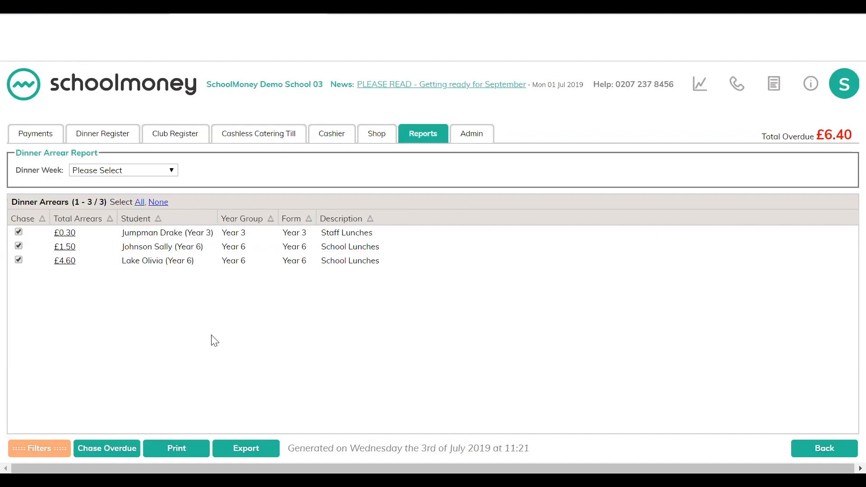
# Step: Exclude the £1.50 arrears pupil from chasing and preview the Chase Overdue reminders without sending them
pyautogui.click(19, 245)
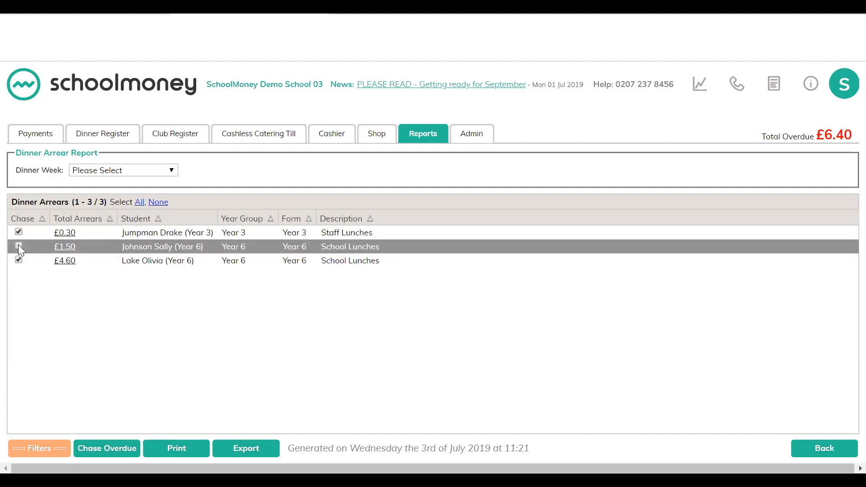
pyautogui.click(107, 447)
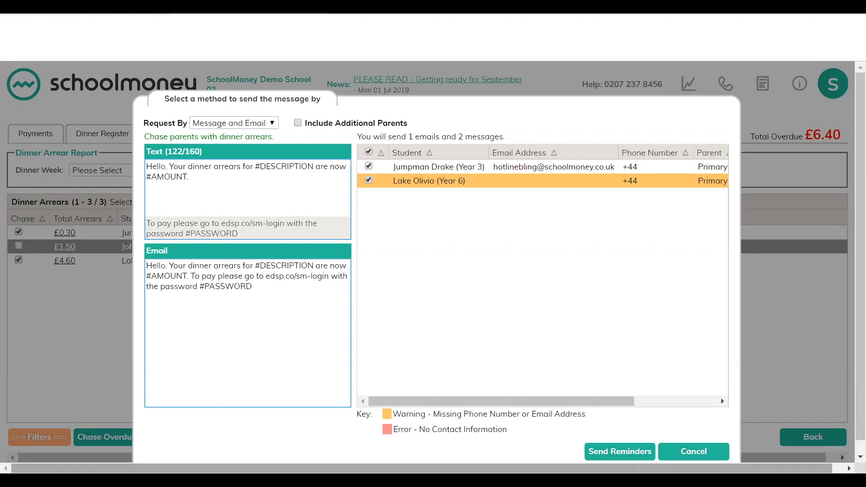
pyautogui.click(693, 451)
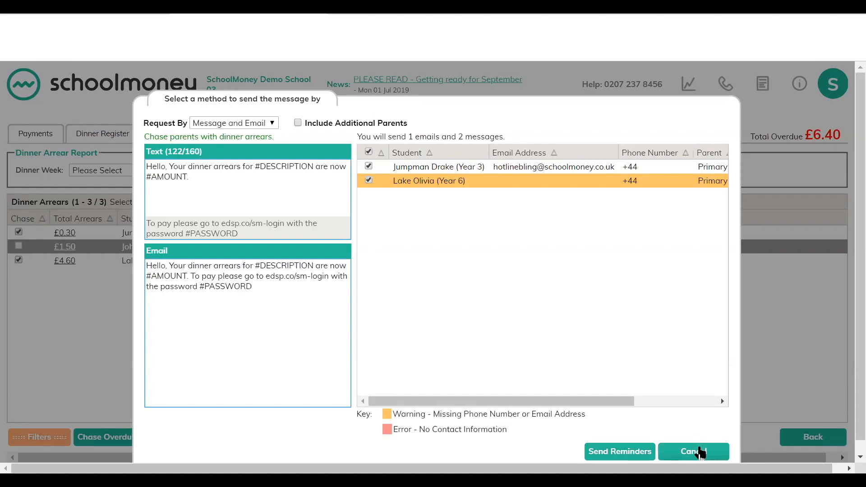
# Step: Leave the arrears report, view the Free School Meals Report, and return to the reports list
pyautogui.click(828, 450)
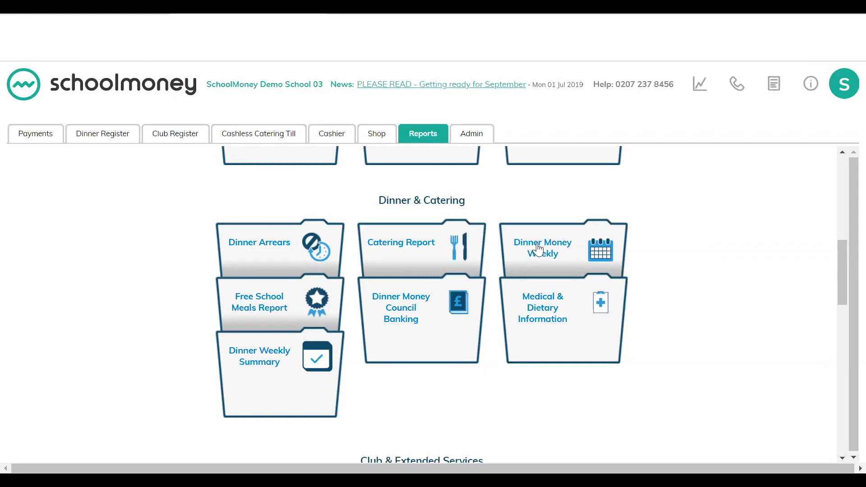
pyautogui.click(262, 304)
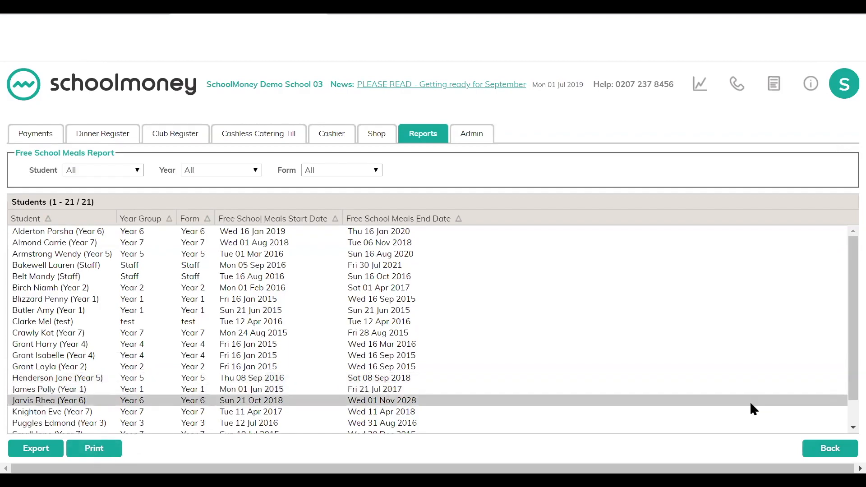
pyautogui.click(829, 447)
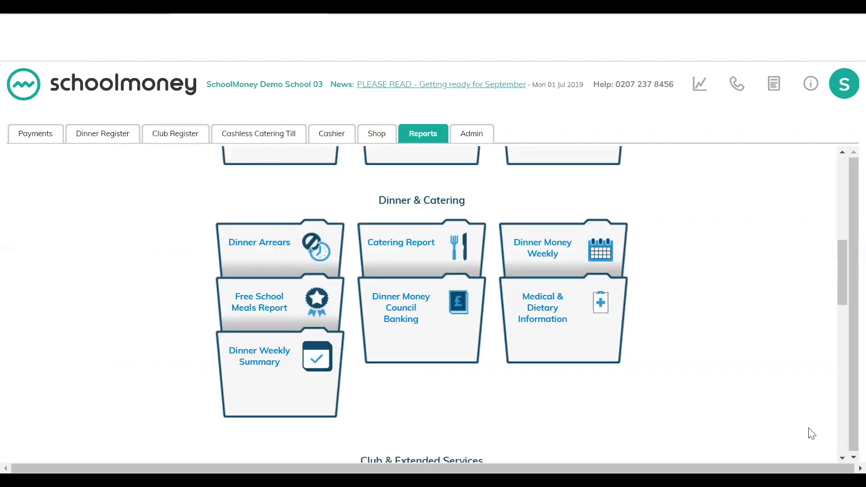
# Step: Open the Dinner Money Council Banking report and set Dinners From to 01 Jul 2019
pyautogui.click(439, 329)
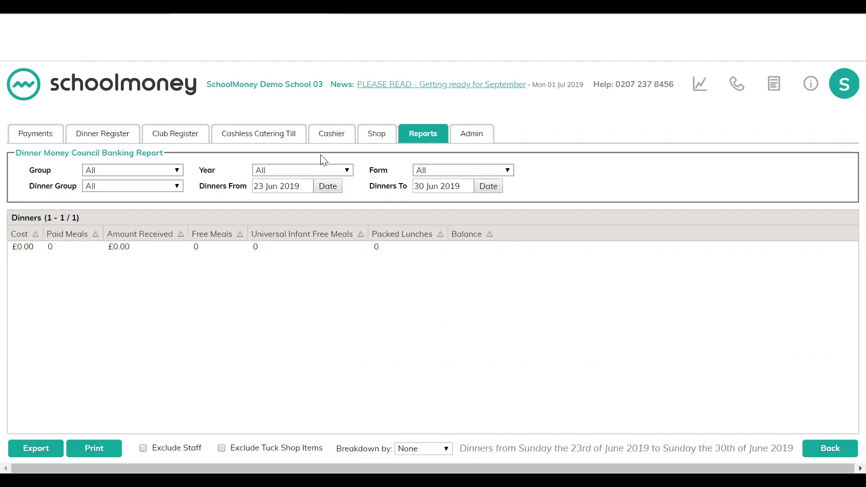
pyautogui.click(327, 187)
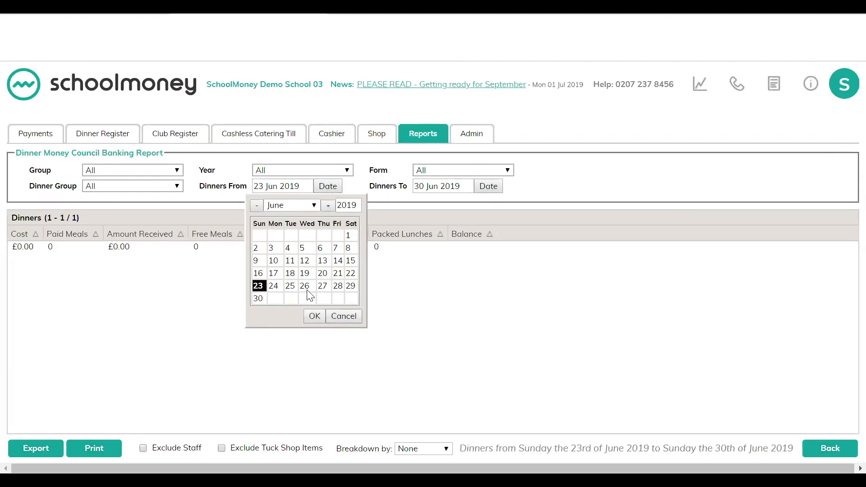
pyautogui.click(314, 317)
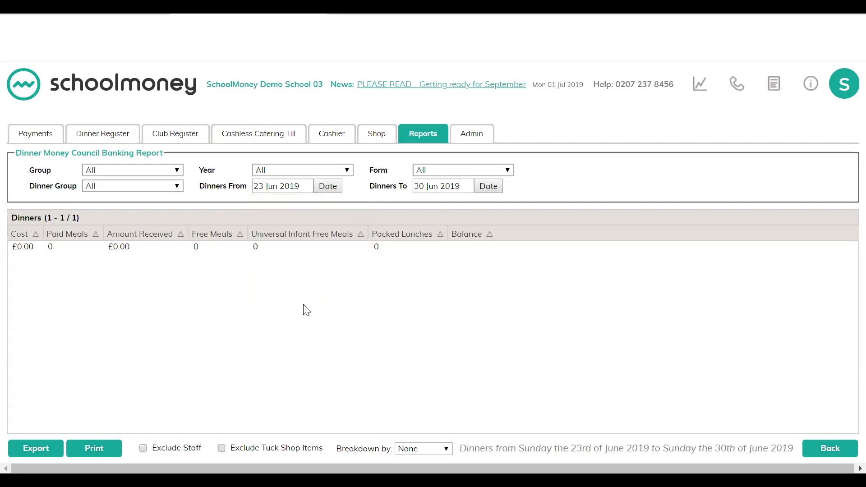
pyautogui.click(323, 189)
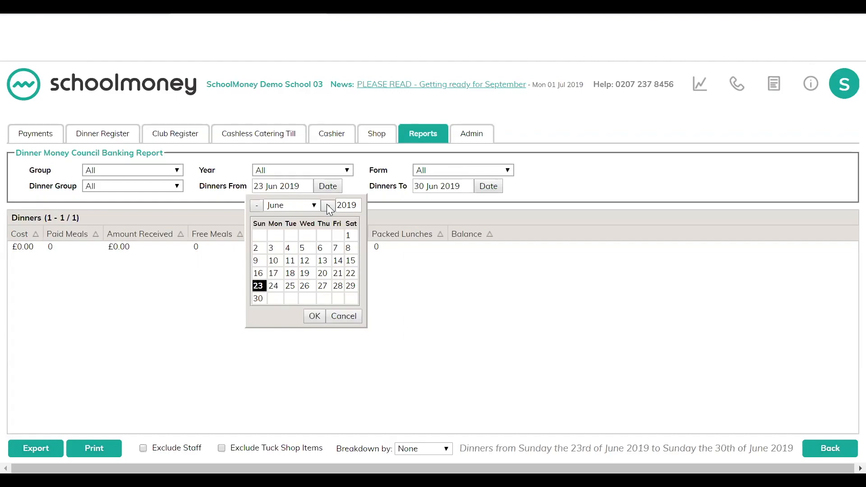
pyautogui.click(327, 205)
pyautogui.click(271, 235)
pyautogui.click(314, 315)
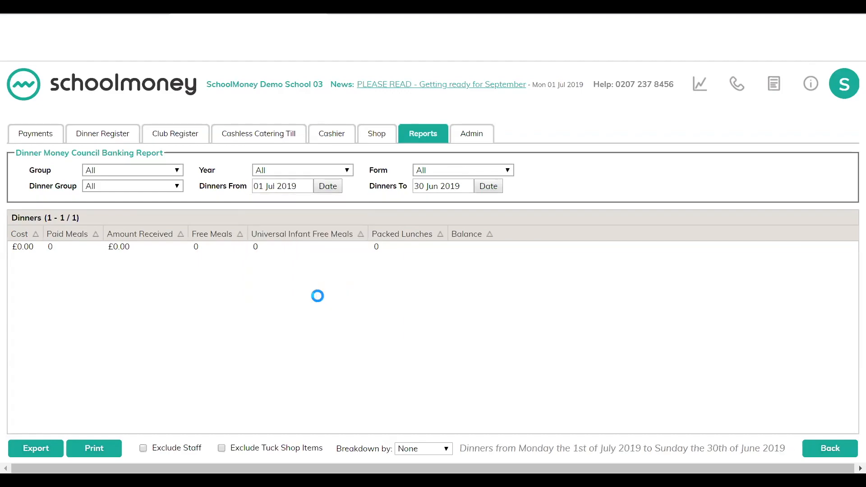
# Step: Set the report's Dinners To date to 04 Jul 2019
pyautogui.click(495, 185)
pyautogui.click(495, 206)
pyautogui.click(471, 236)
pyautogui.click(487, 235)
pyautogui.click(482, 316)
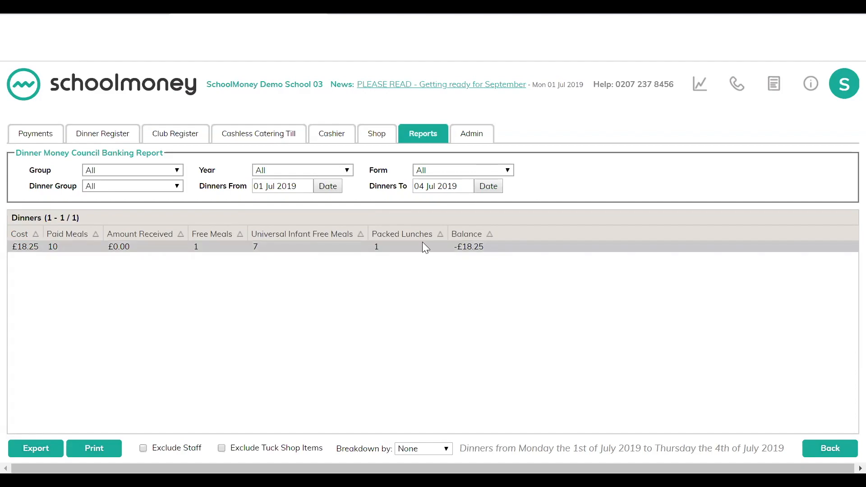
# Step: Change the report breakdown to Year Group and then to Form
pyautogui.click(423, 448)
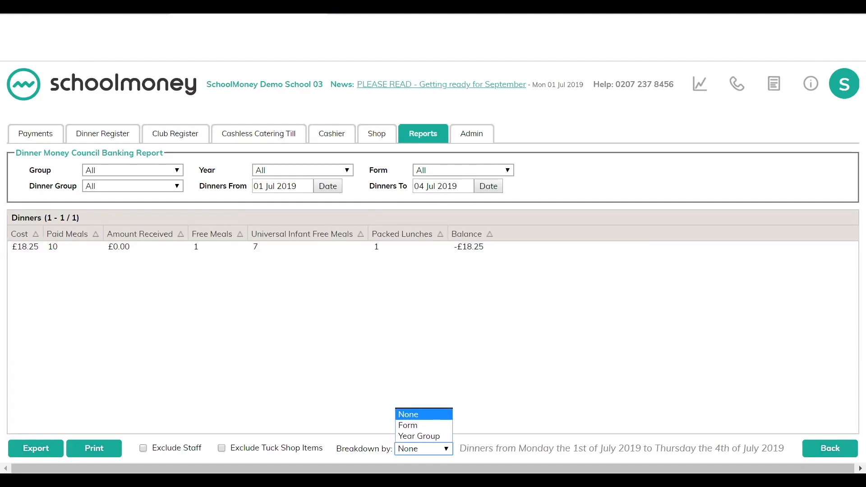
pyautogui.click(429, 436)
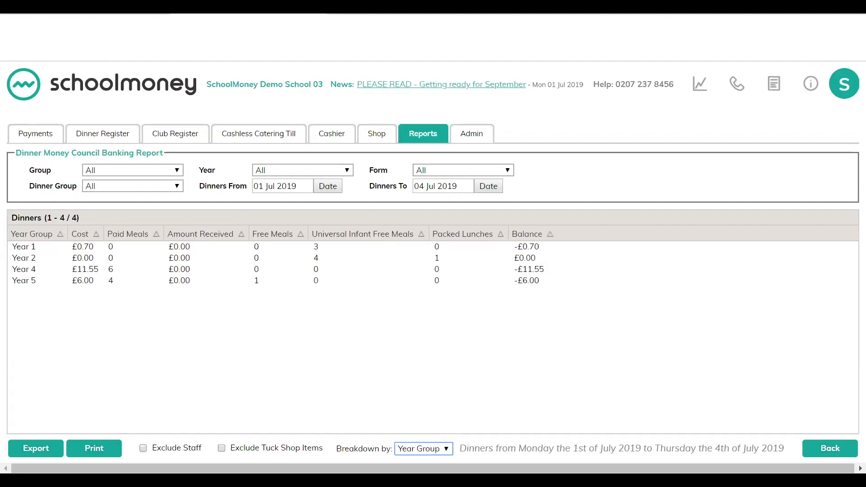
pyautogui.click(422, 448)
pyautogui.click(424, 425)
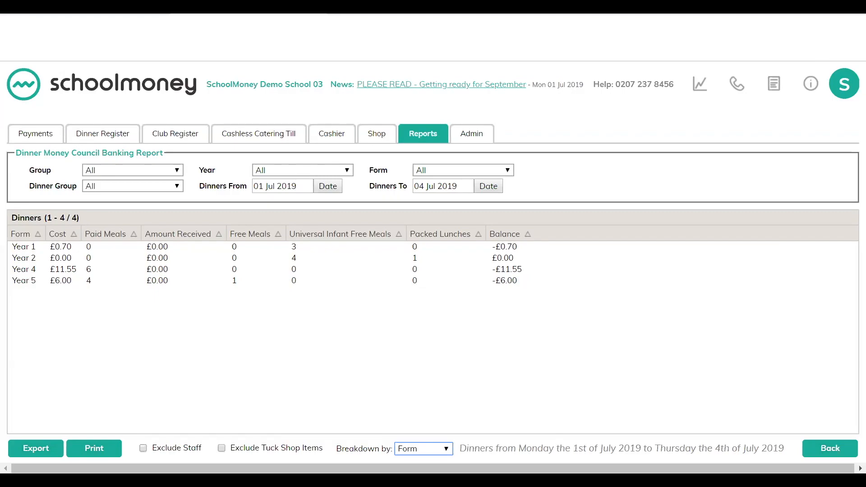
# Step: Leave the banking report and view the Medical & Dietary Information report
pyautogui.click(831, 448)
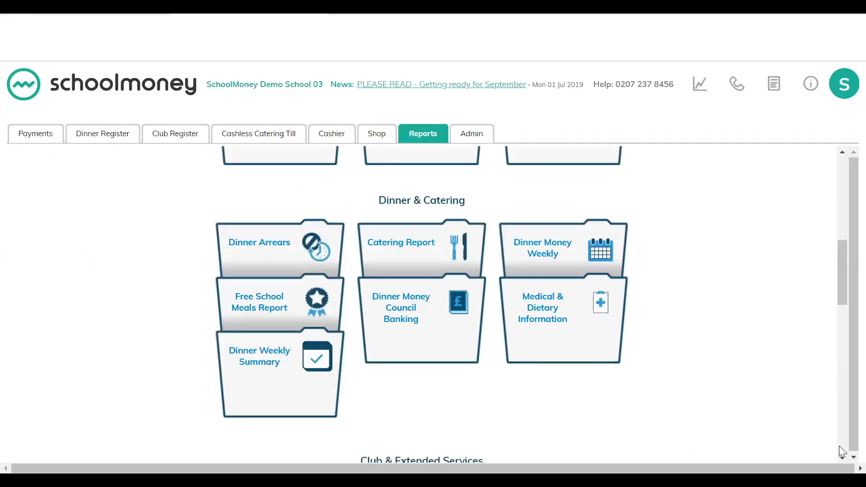
pyautogui.click(559, 331)
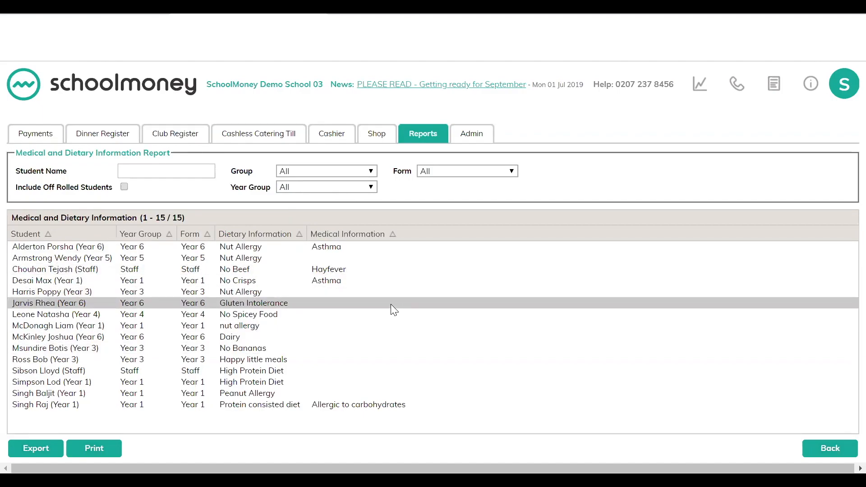
pyautogui.click(825, 449)
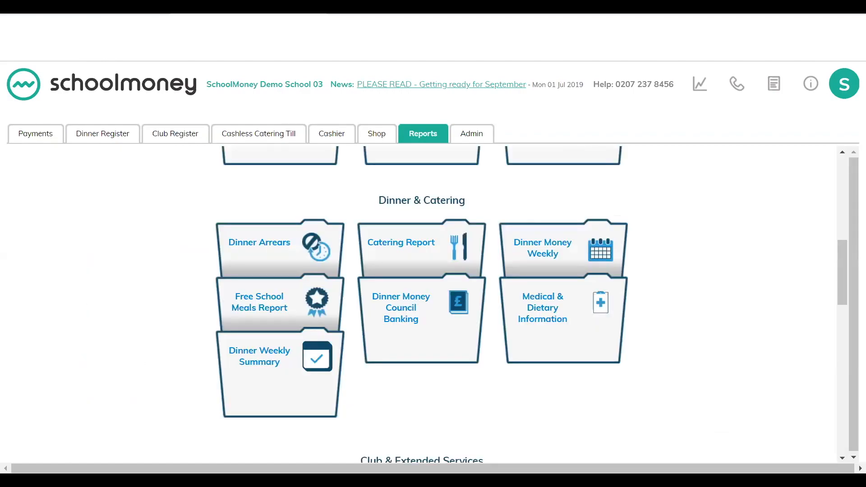
# Step: Open the Dinner Weekly Summary report and select the dinner week Mon 24 Jun 2019 Staff Lunches
pyautogui.click(289, 380)
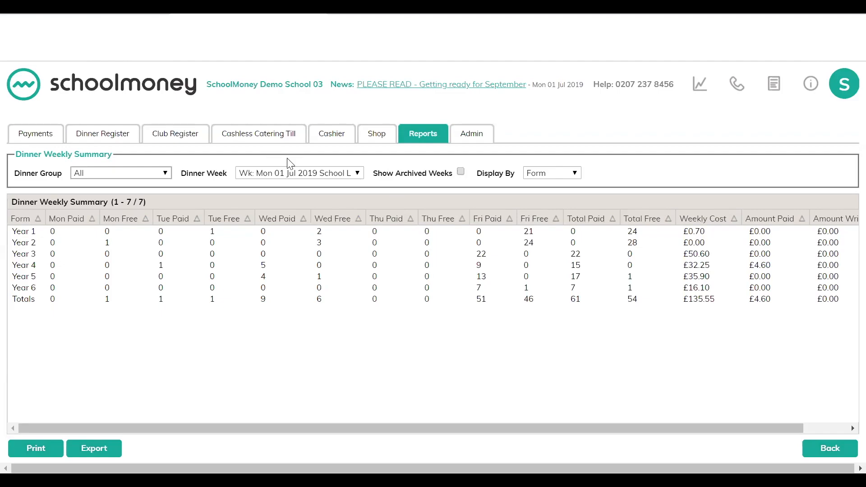
pyautogui.click(261, 176)
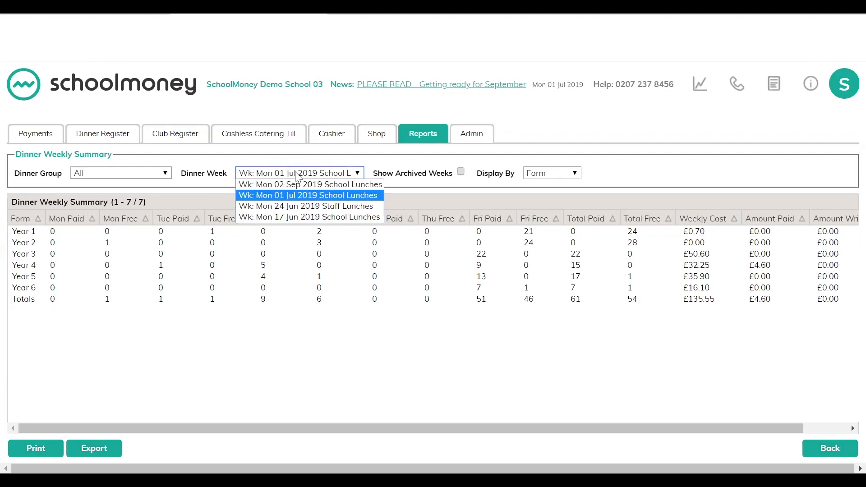
pyautogui.click(300, 204)
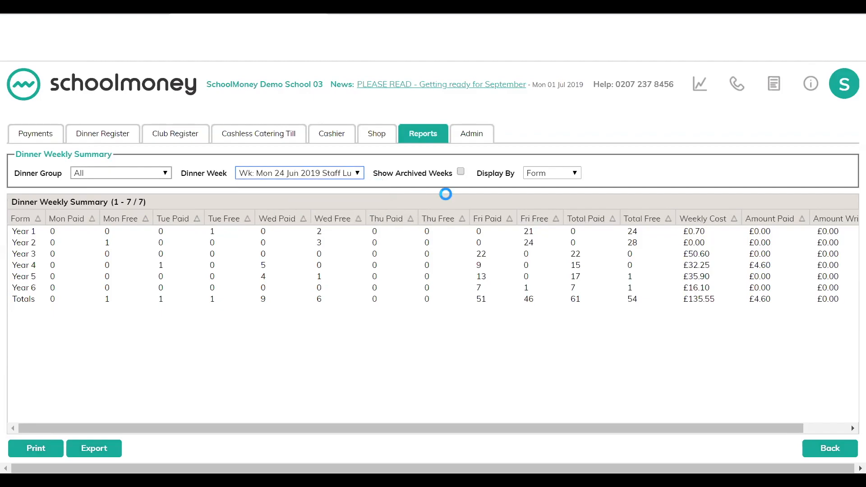
# Step: Display the summary by Year Group, then switch the dinner week back to Mon 01 Jul 2019 School Lunches
pyautogui.click(551, 173)
pyautogui.click(553, 197)
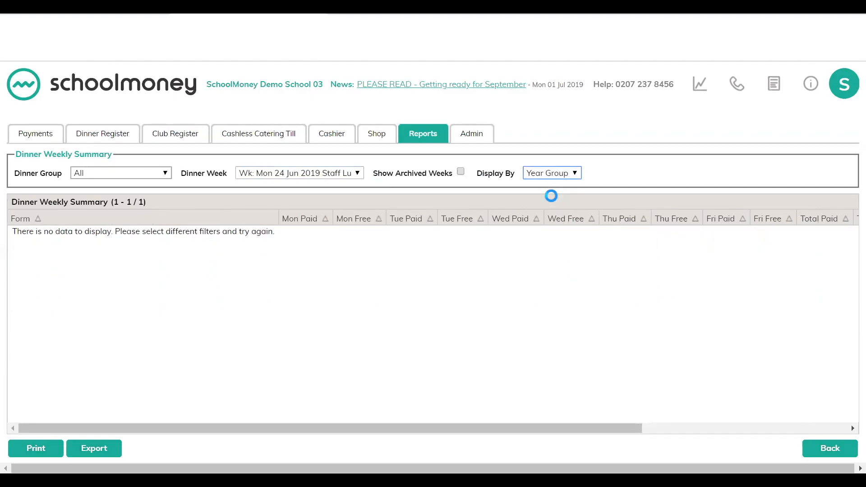
pyautogui.click(291, 173)
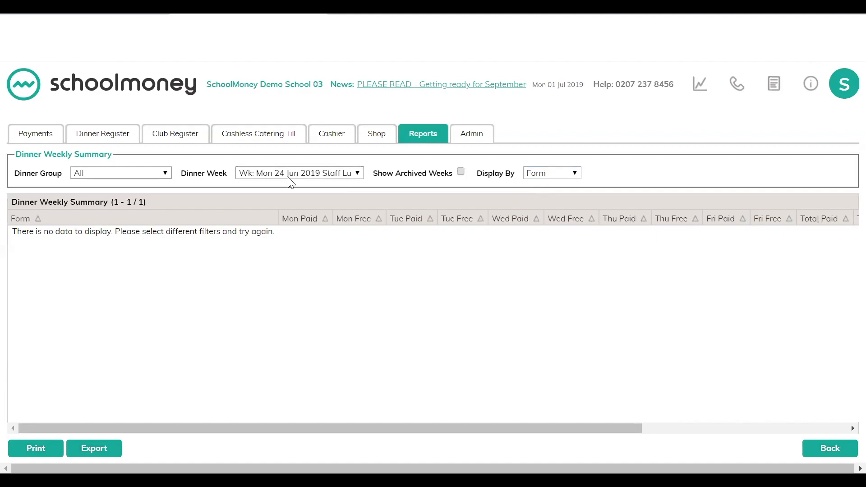
pyautogui.click(291, 195)
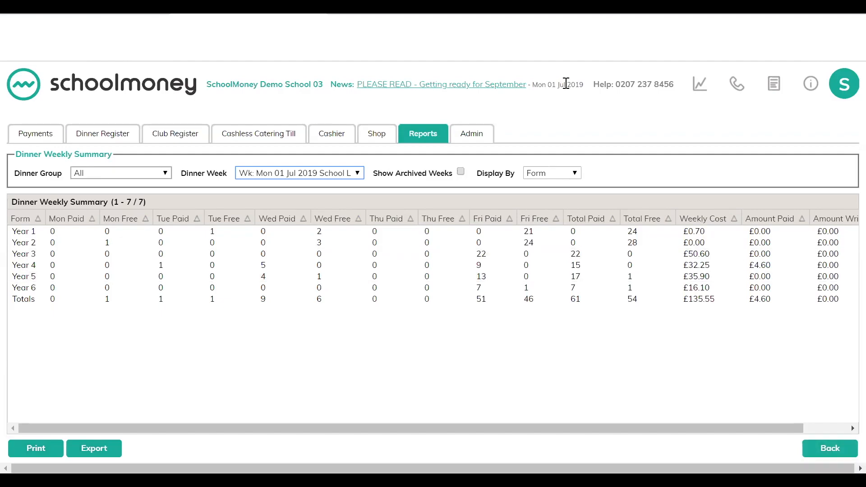
# Step: Go to Admin, open Parent Options to review them, and return to the admin overview
pyautogui.click(456, 144)
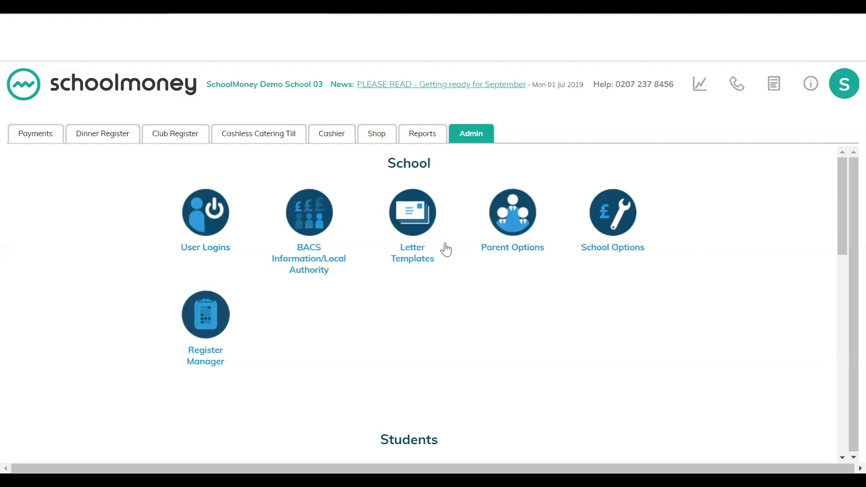
pyautogui.click(512, 210)
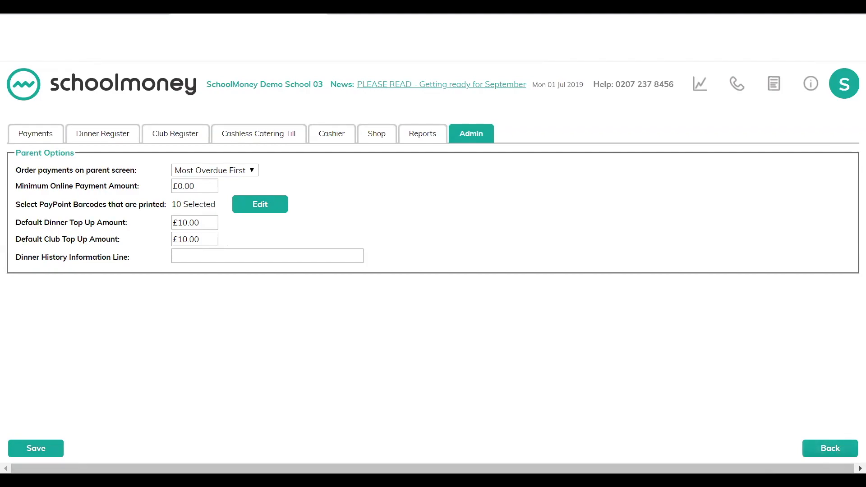
pyautogui.click(827, 448)
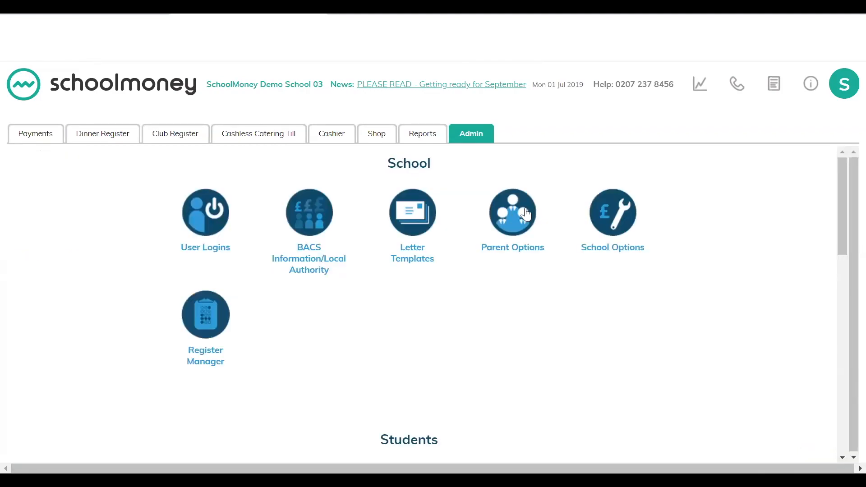
# Step: Open School Options, set the default due date day for dinner and club payments to Monday, and go back
pyautogui.click(622, 217)
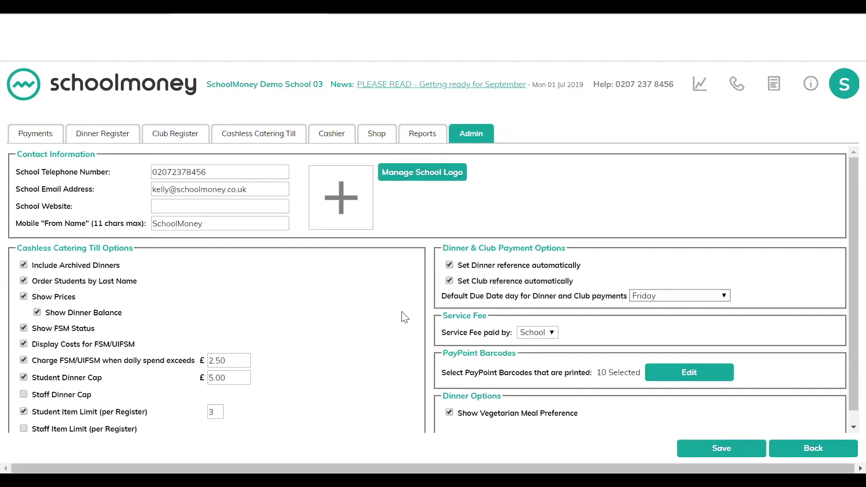
pyautogui.scroll(-1, 368, 348)
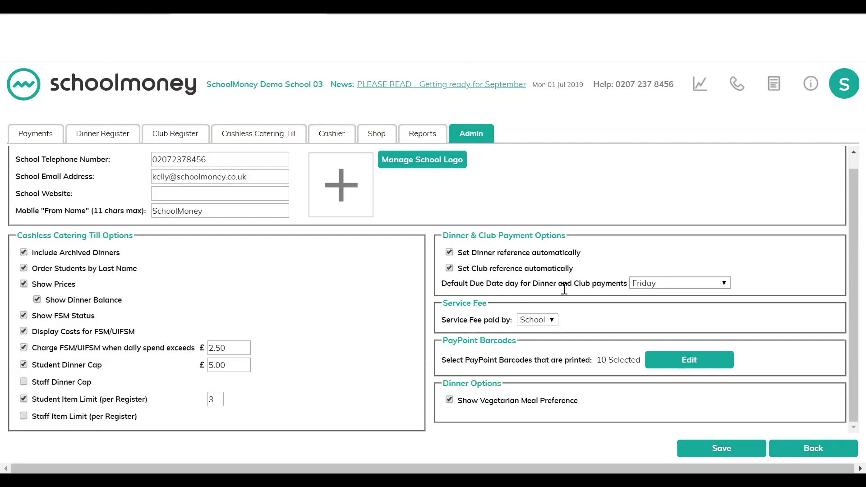
pyautogui.click(670, 282)
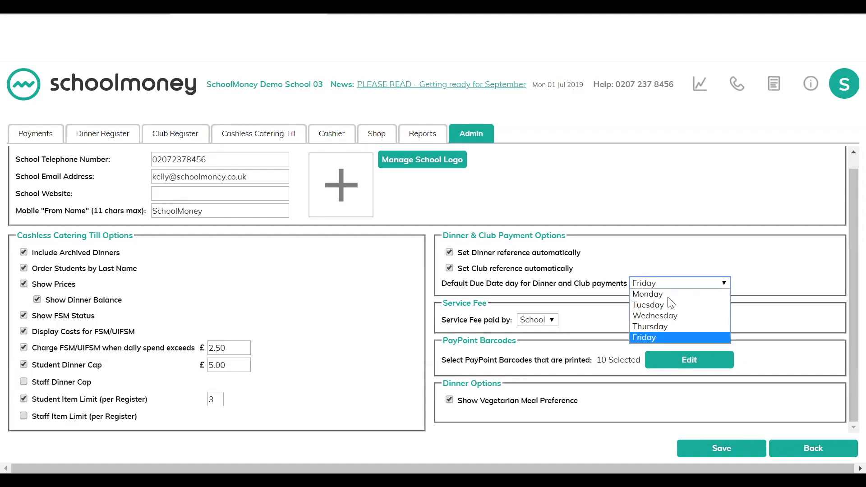
pyautogui.click(669, 293)
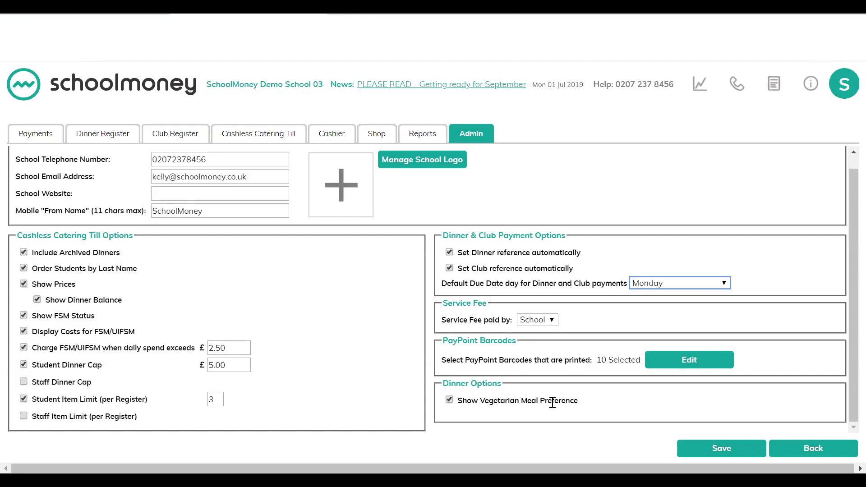
pyautogui.click(797, 449)
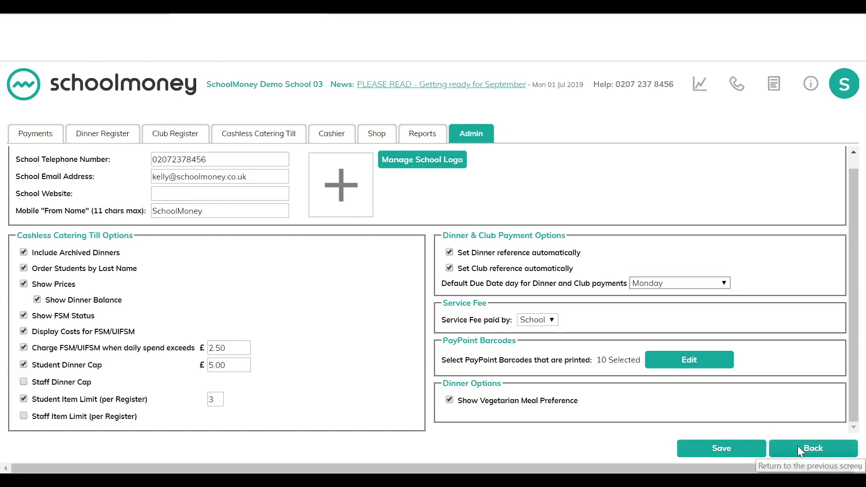
pyautogui.click(481, 168)
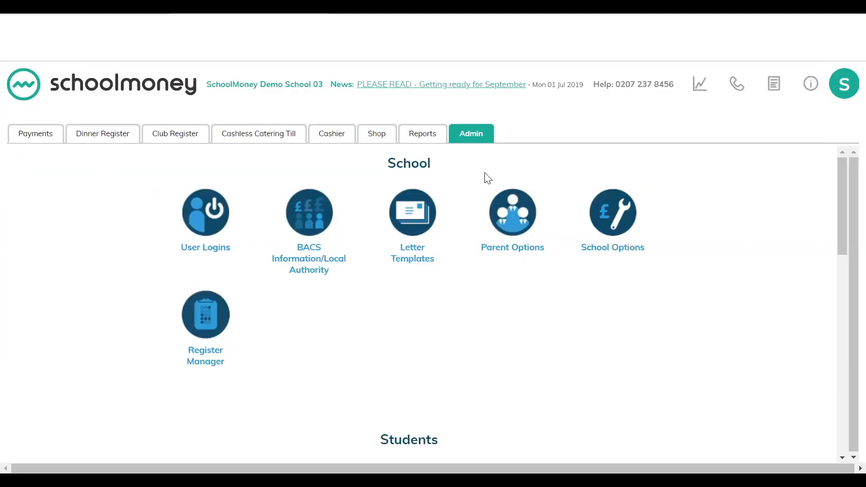
# Step: Open the Students list, view a Year 7 student's record, cancel it, and return to Admin
pyautogui.scroll(-5, 488, 198)
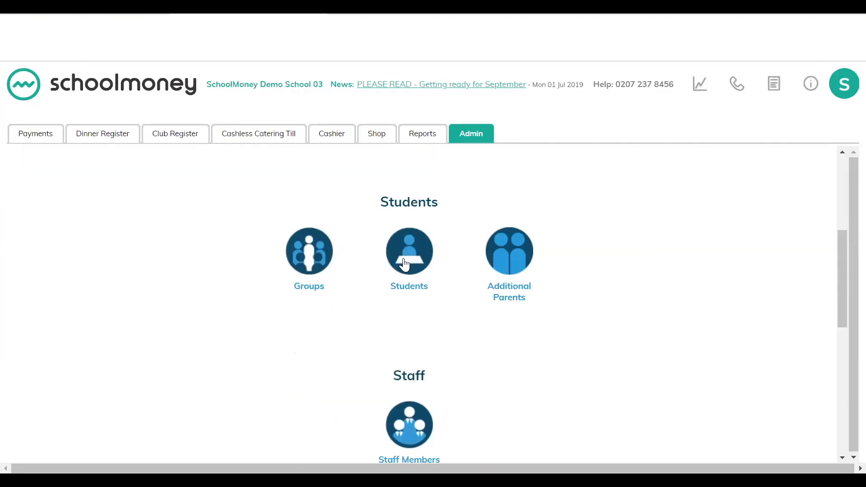
pyautogui.click(405, 263)
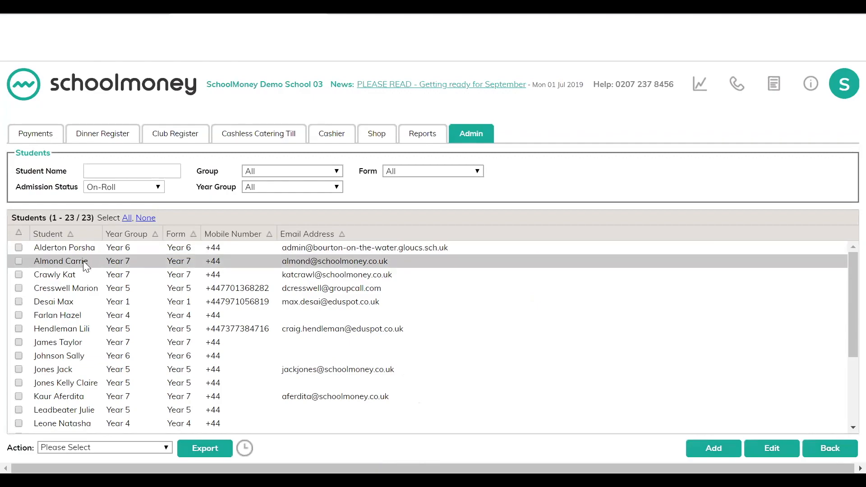
pyautogui.doubleClick(93, 261)
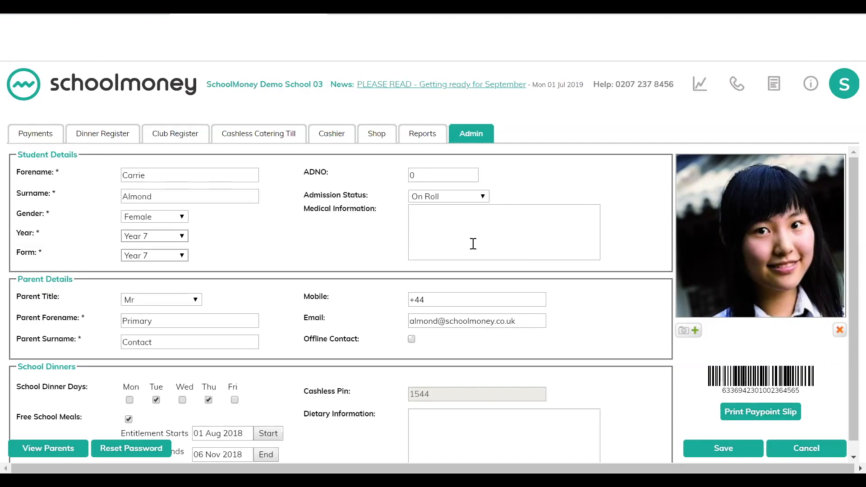
pyautogui.scroll(-1, 471, 243)
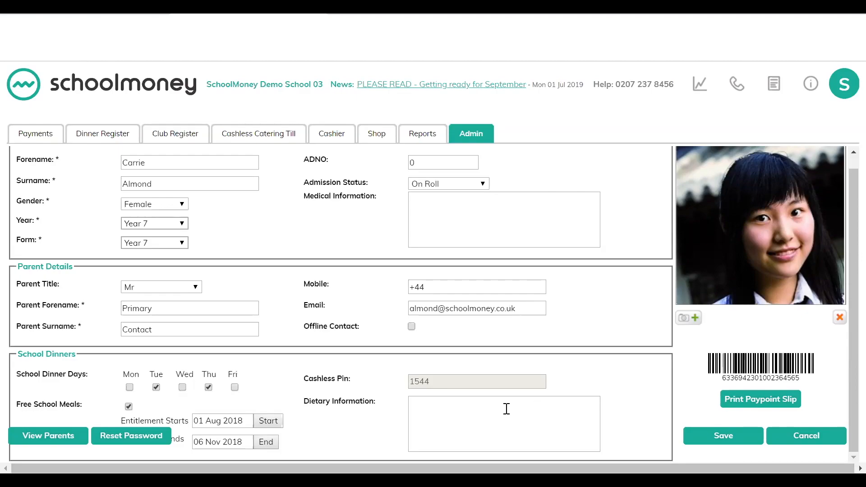
pyautogui.click(805, 438)
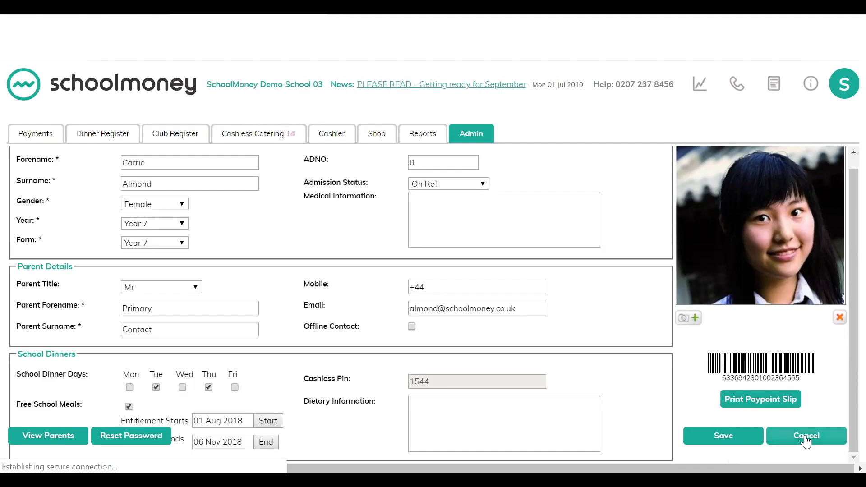
pyautogui.click(828, 448)
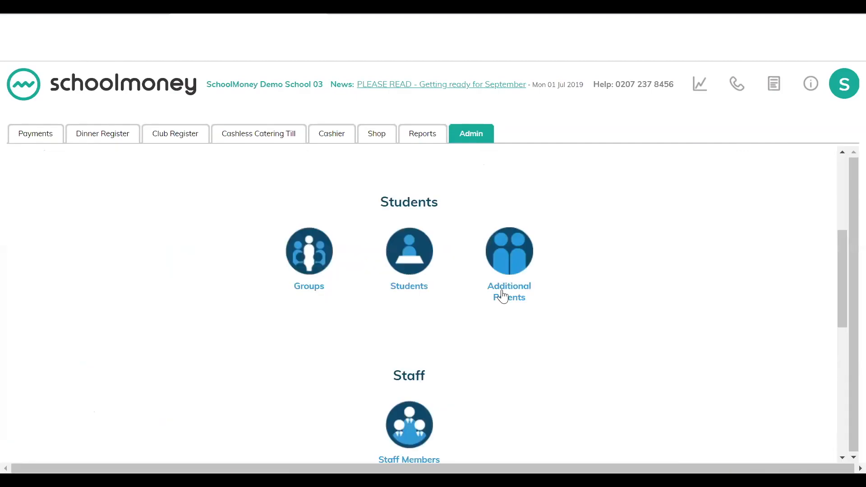
# Step: Open Dinner Items and start adding a new dinner item, beginning with its price
pyautogui.scroll(-6, 499, 289)
pyautogui.scroll(-3, 512, 296)
pyautogui.scroll(3, 512, 291)
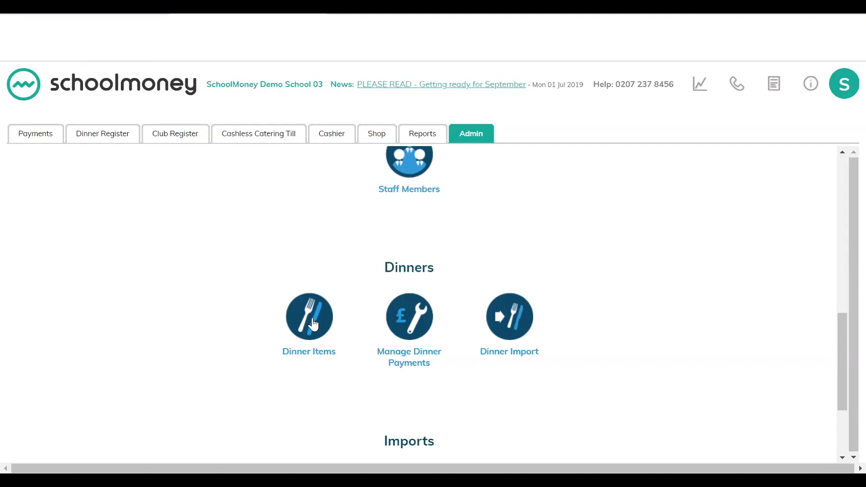
pyautogui.click(315, 324)
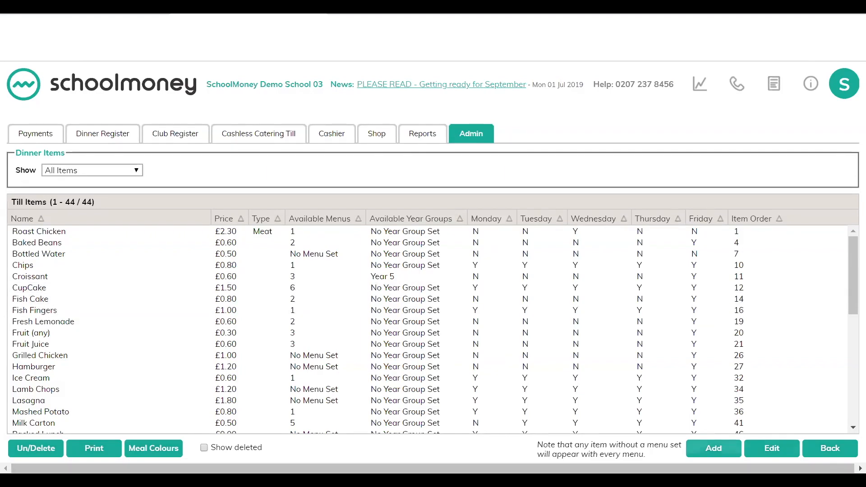
pyautogui.click(713, 449)
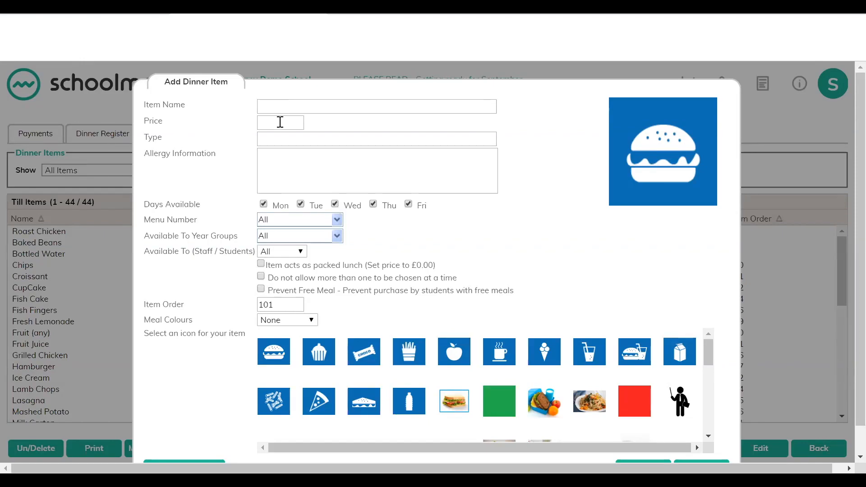
pyautogui.click(280, 122)
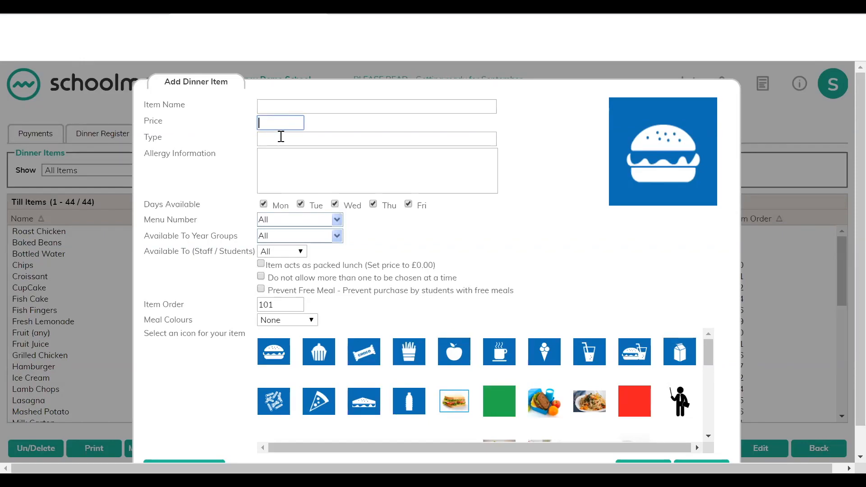